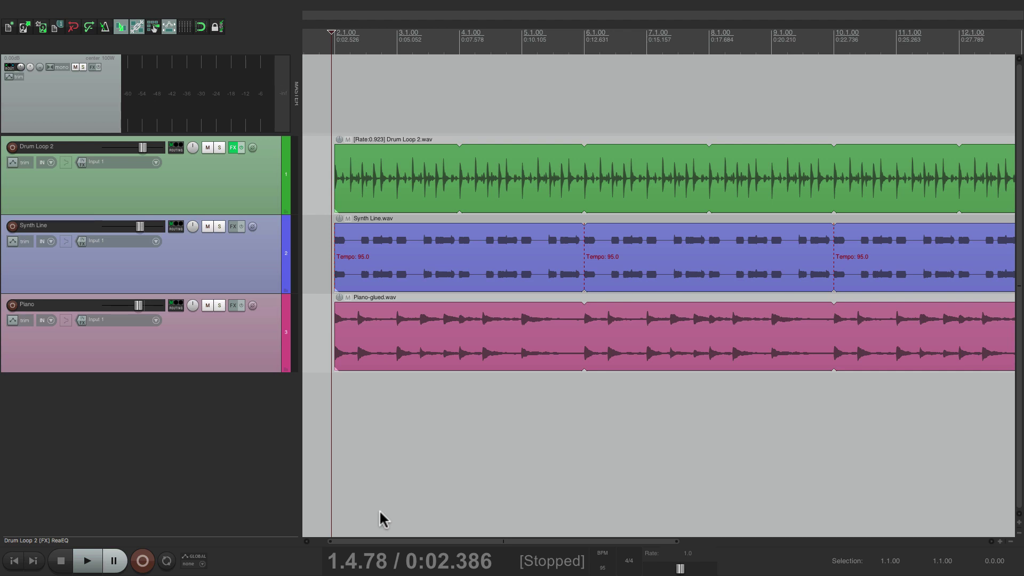
Briefly play the mix, then add JS: Master Limiter to the master track via the 'limit' filter.
key("space")
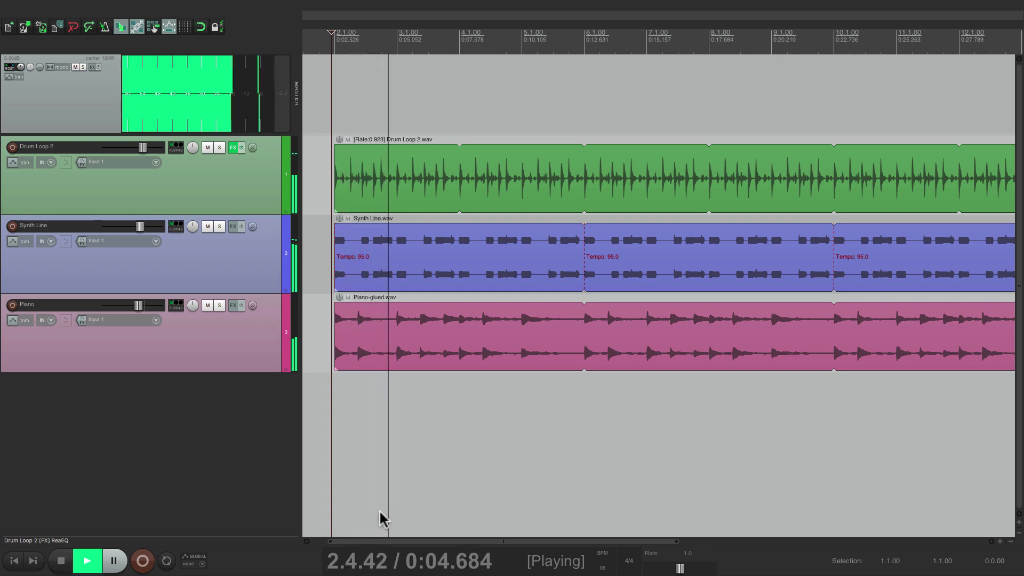
key("space")
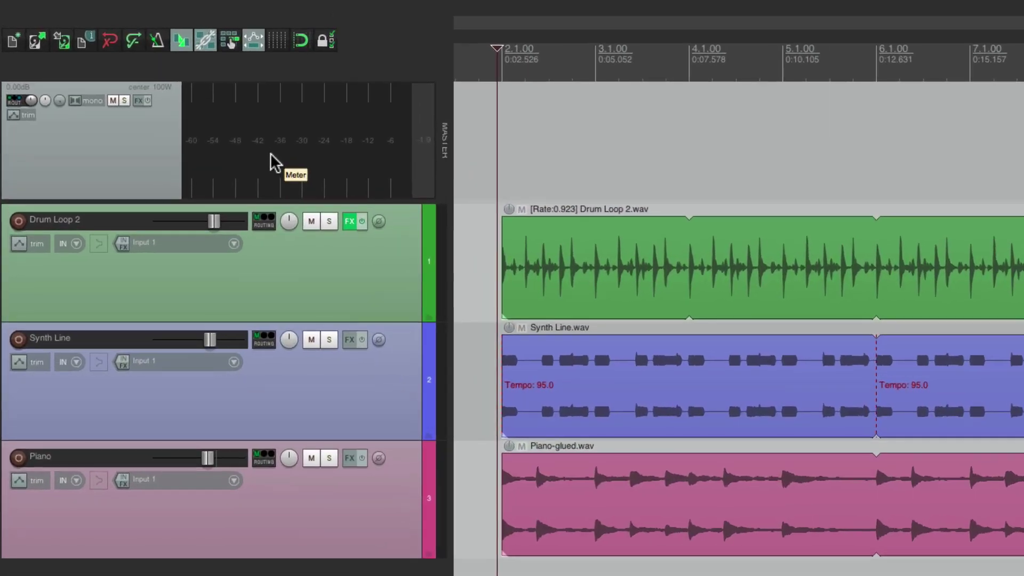
left_click(138, 100)
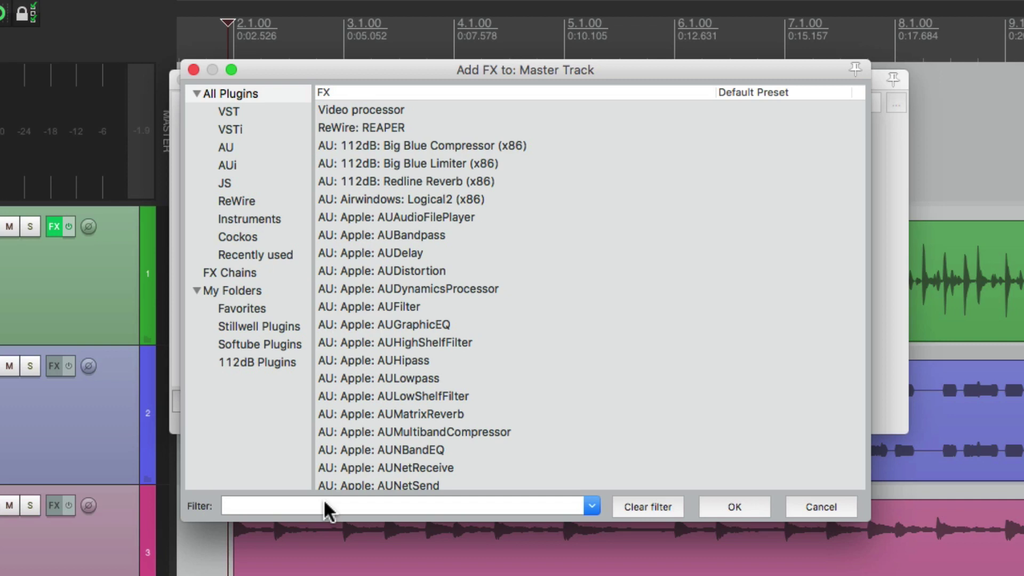
type("limit")
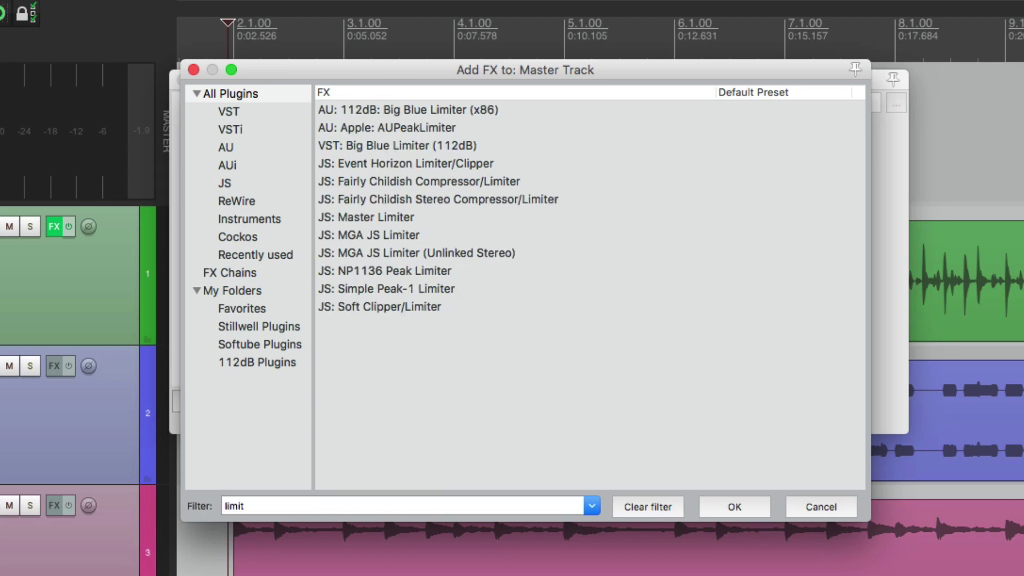
left_click(465, 224)
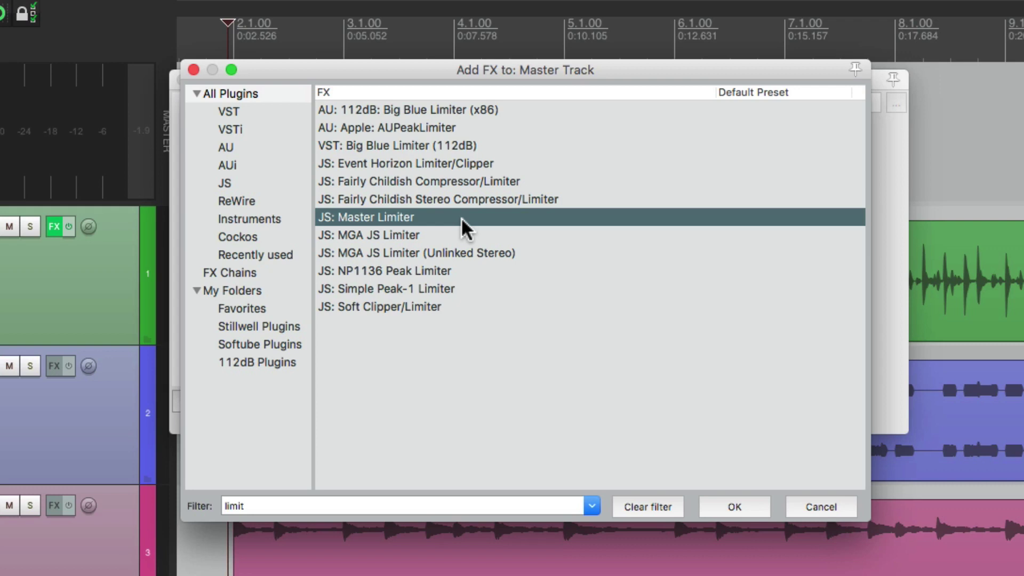
double_click(418, 218)
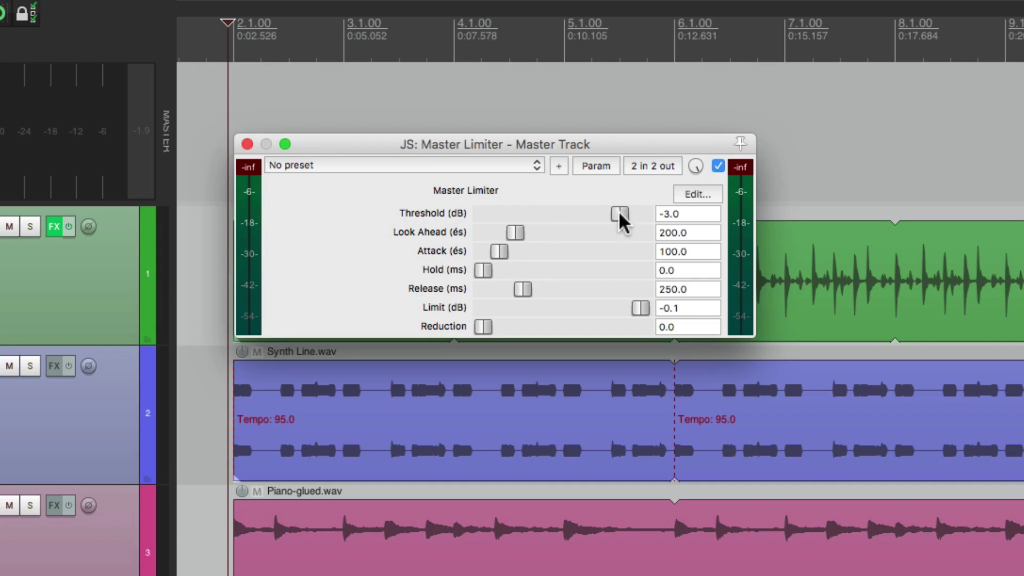
Raise the Master Limiter threshold to -0.1 dB, then play the mix and adjust threshold while listening.
left_click_drag(621, 222, 676, 229)
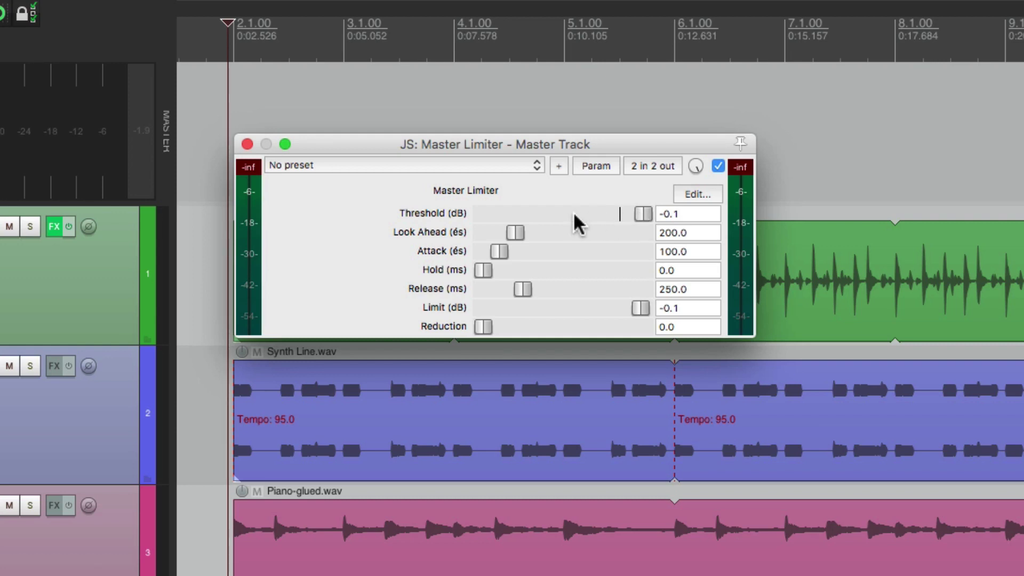
key("space")
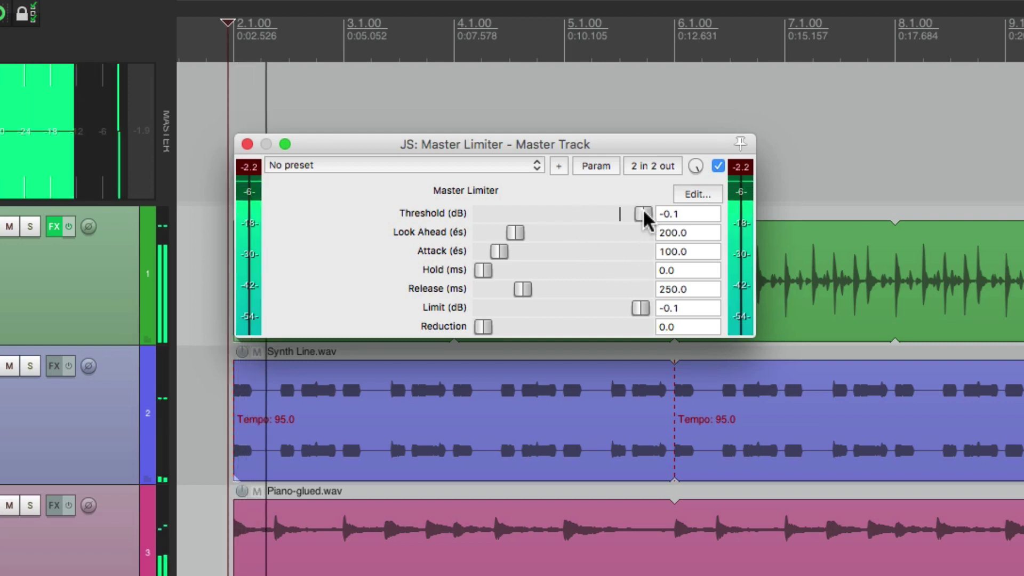
mouse_move(643, 212)
left_mouse_down()
mouse_move(603, 215)
mouse_move(637, 221)
left_mouse_up()
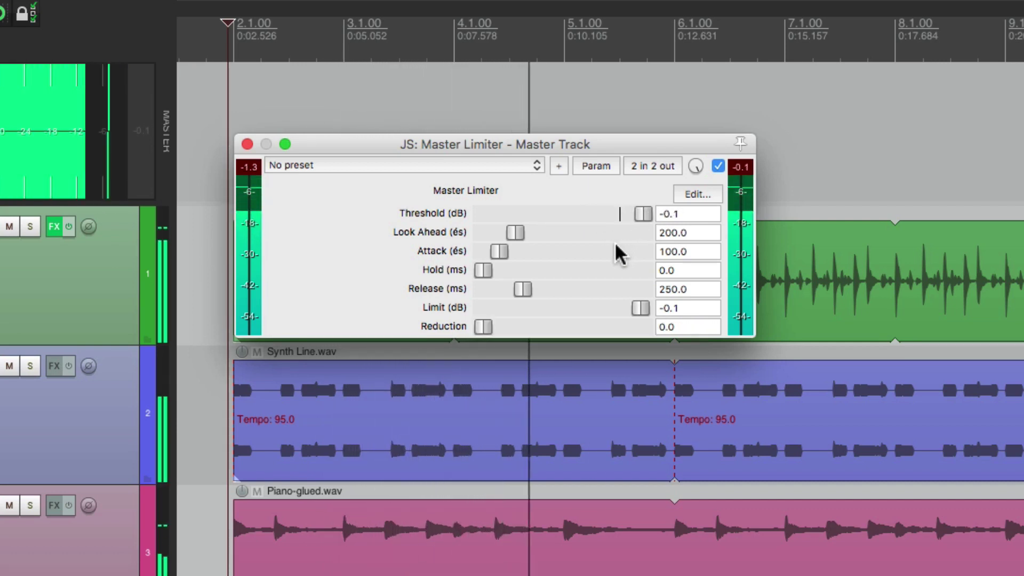
key("space")
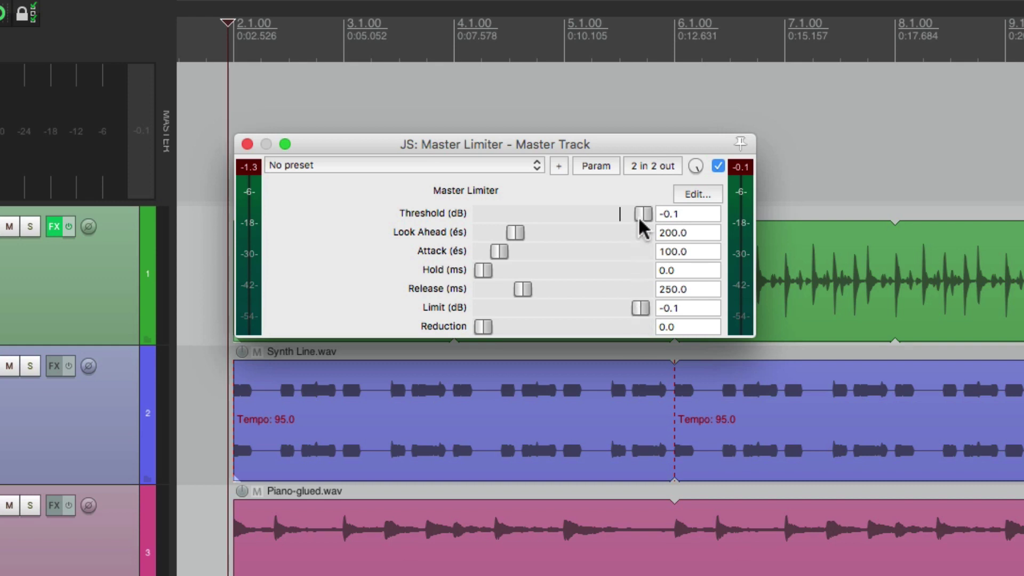
left_click_drag(635, 217, 608, 224)
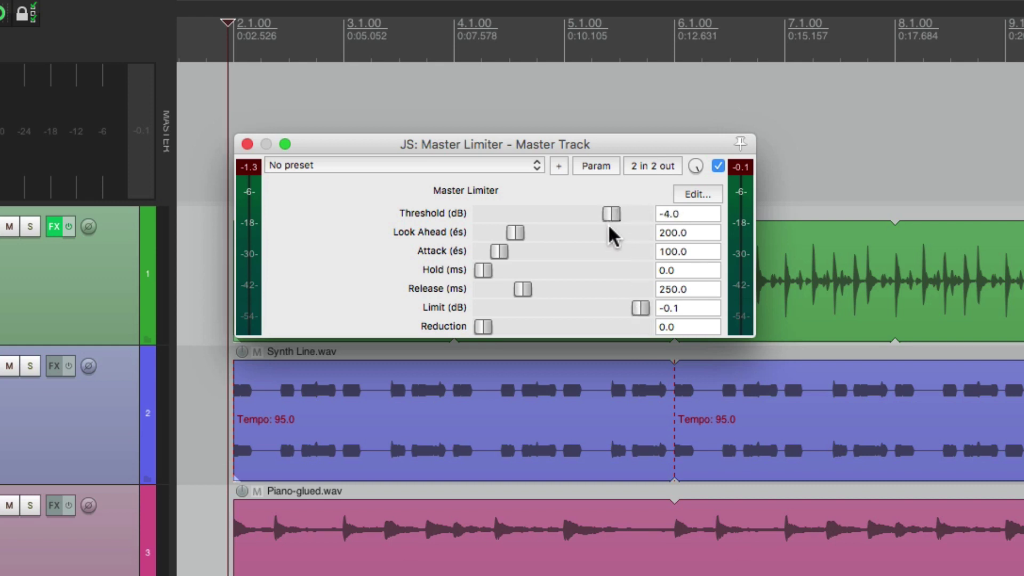
left_click_drag(635, 311, 534, 323)
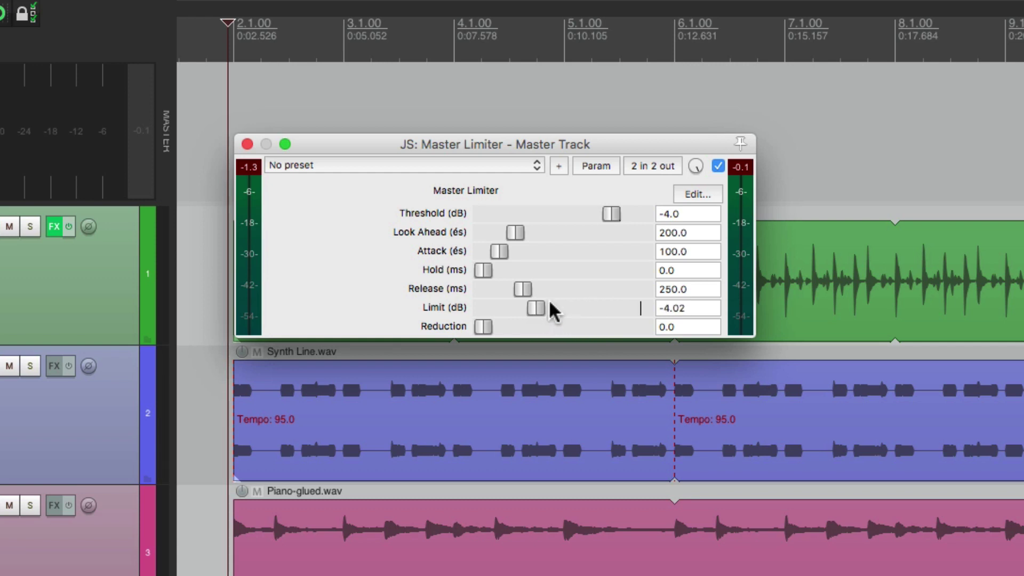
key("space")
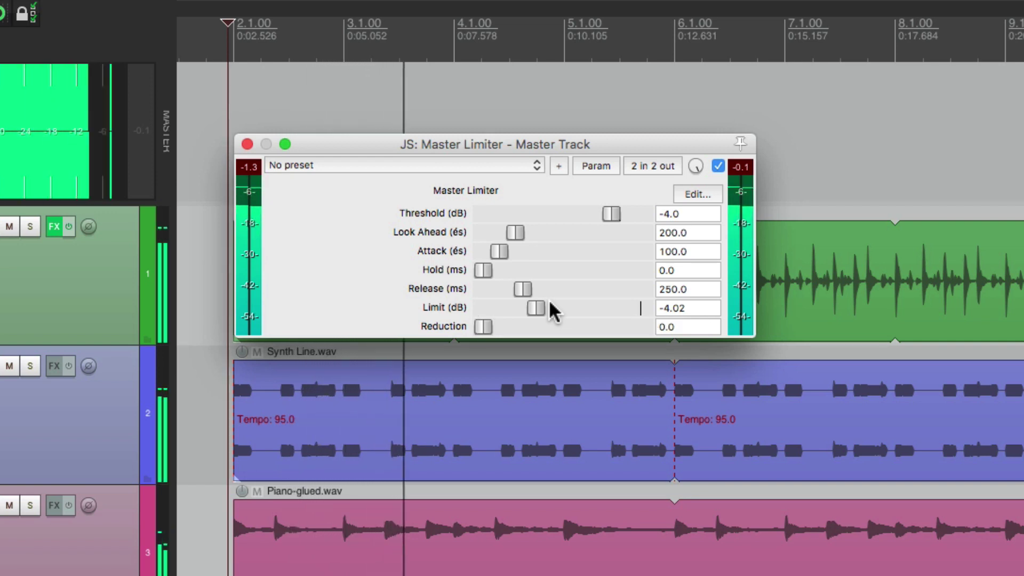
key("space")
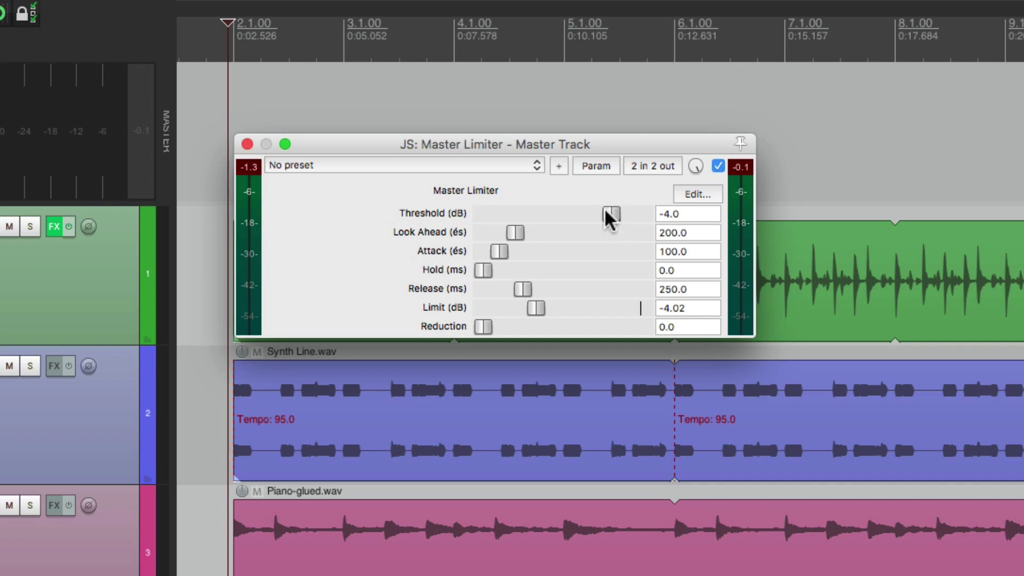
left_click_drag(611, 214, 686, 229)
left_click_drag(534, 309, 647, 310)
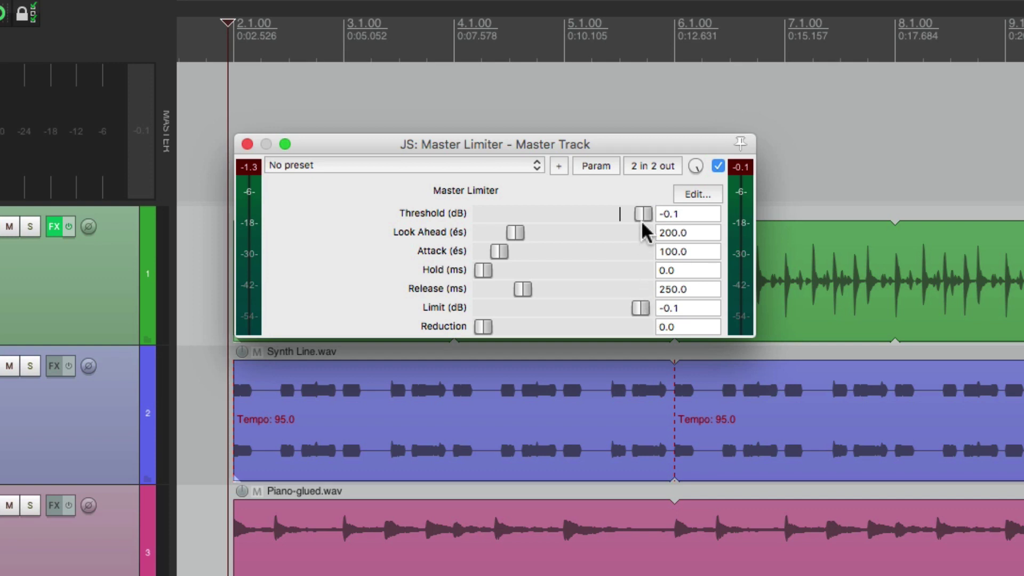
left_click_drag(642, 214, 482, 214)
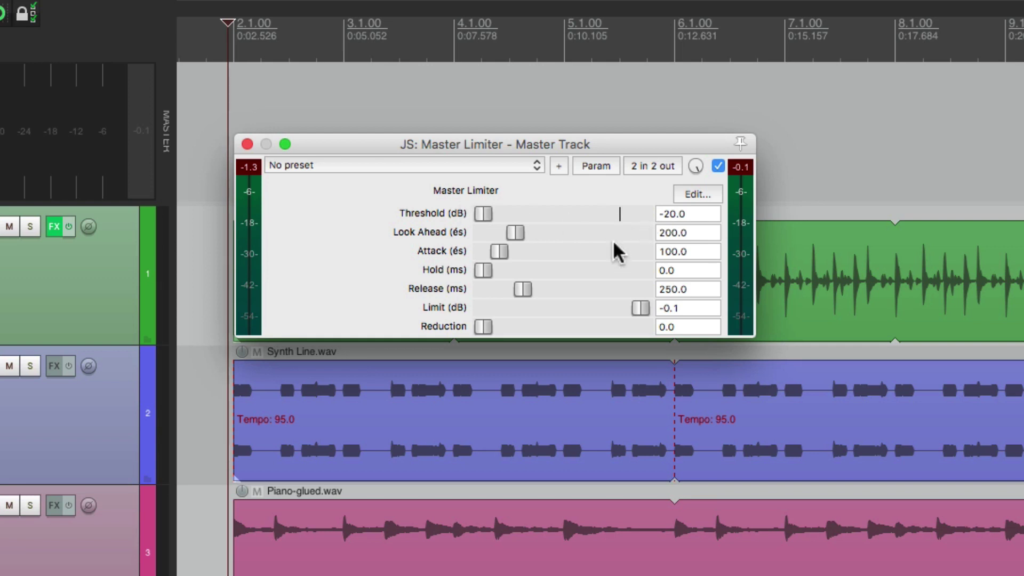
left_click_drag(641, 311, 478, 311)
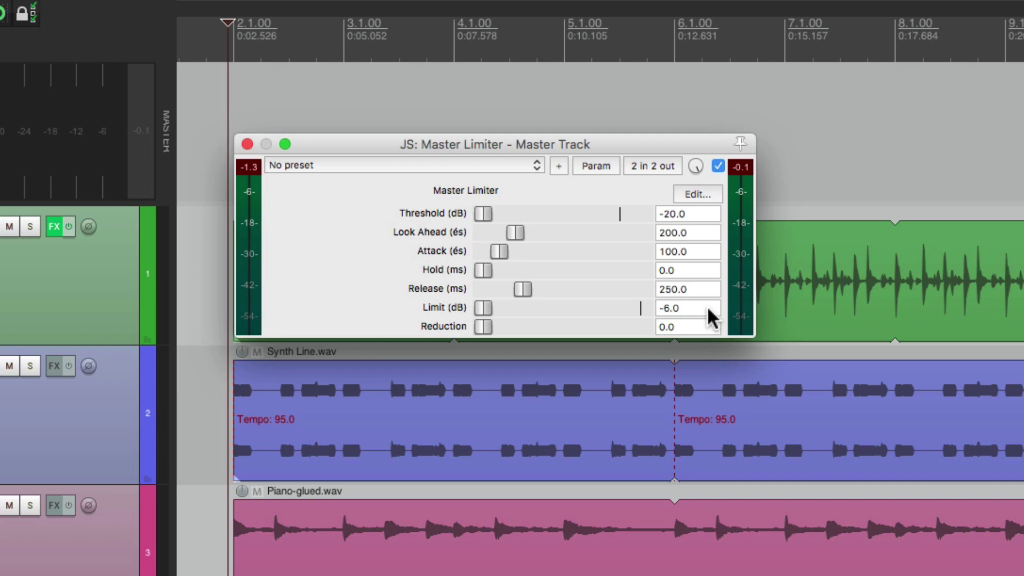
left_click_drag(496, 312, 653, 312)
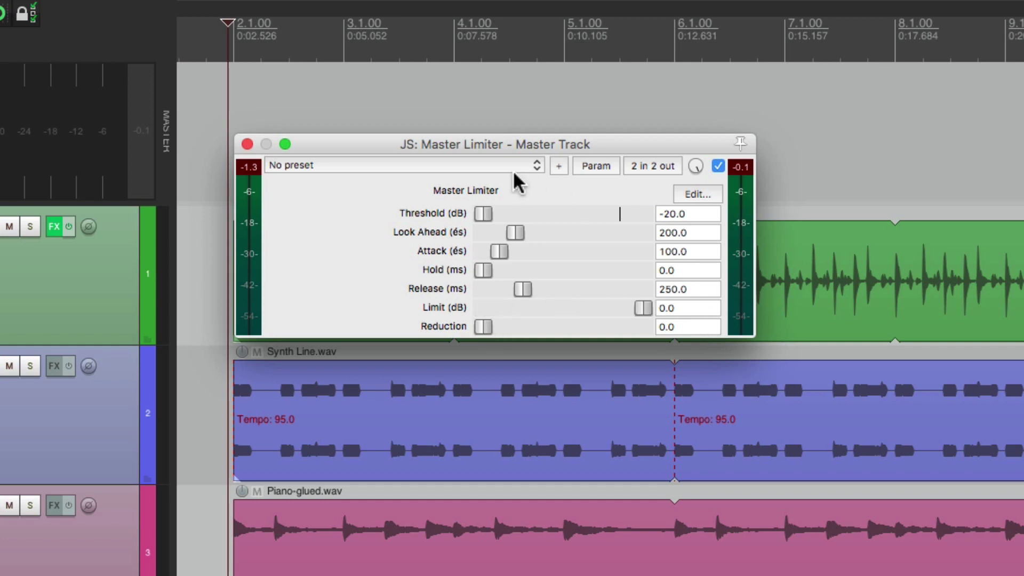
left_click_drag(485, 213, 683, 226)
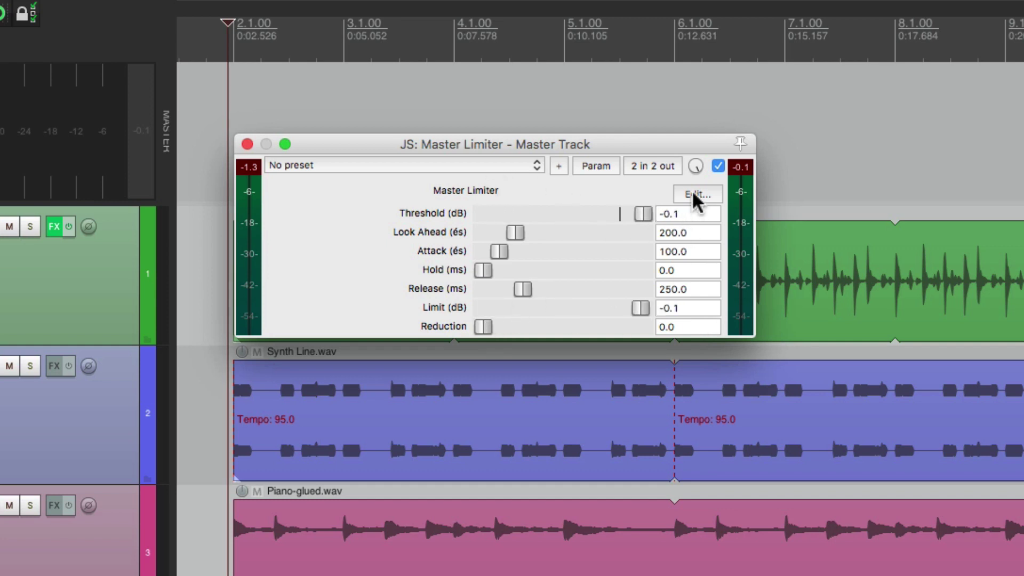
In the limiter's JSFX code, change the Limit slider minimum from -6 to -20 and recompile.
left_click(695, 194)
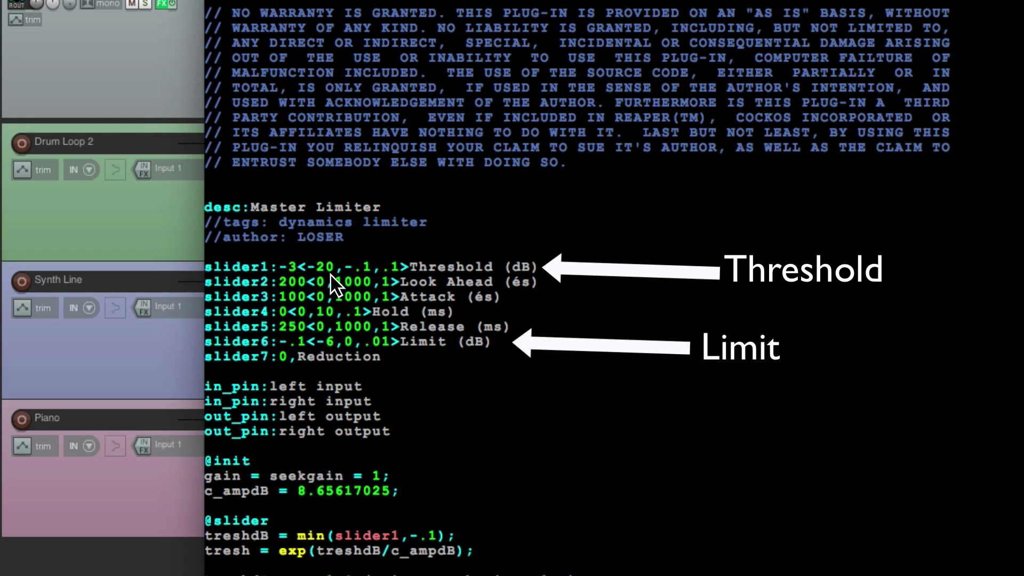
left_click(335, 347)
key("BackSpace")
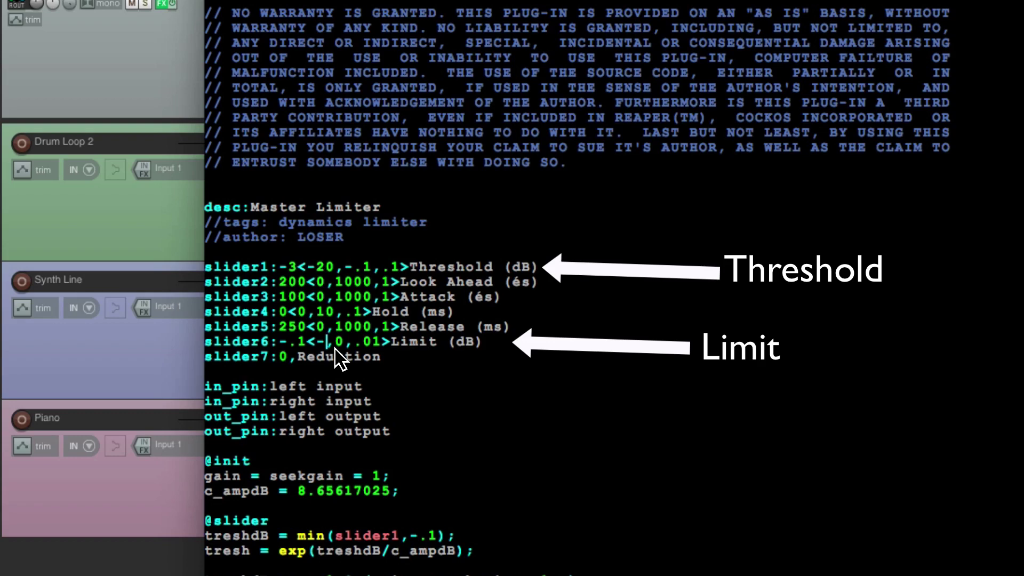
type("20")
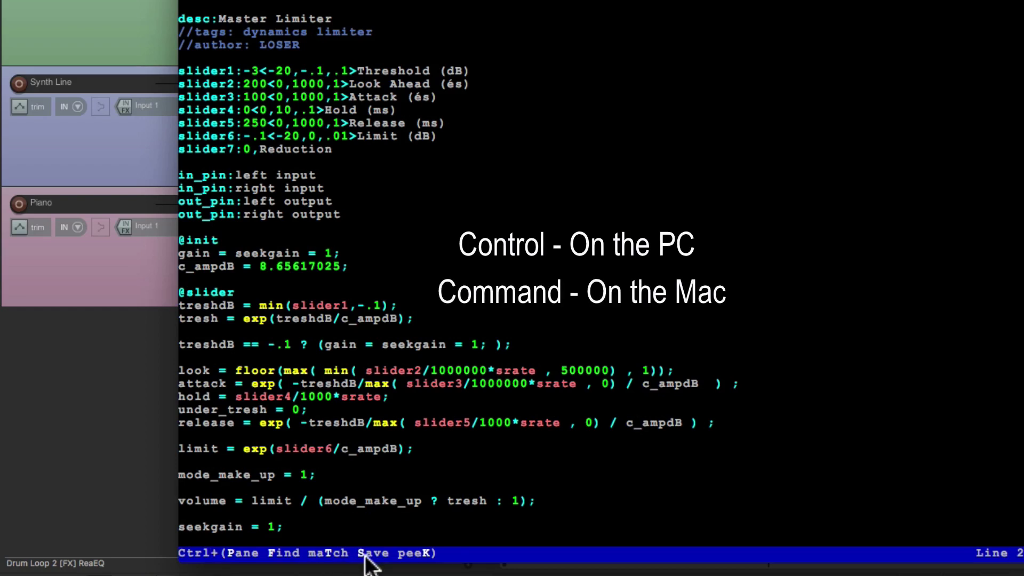
key("ctrl+s")
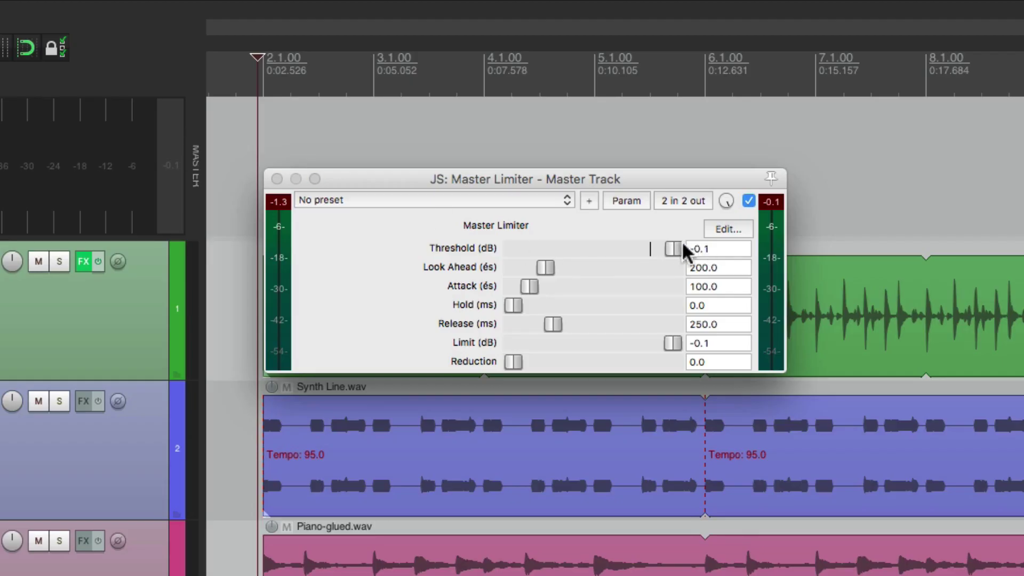
Test both sliders at -20 dB, then return Limit and Threshold to -0.1 and open Limit's Param options.
left_click_drag(680, 251, 498, 258)
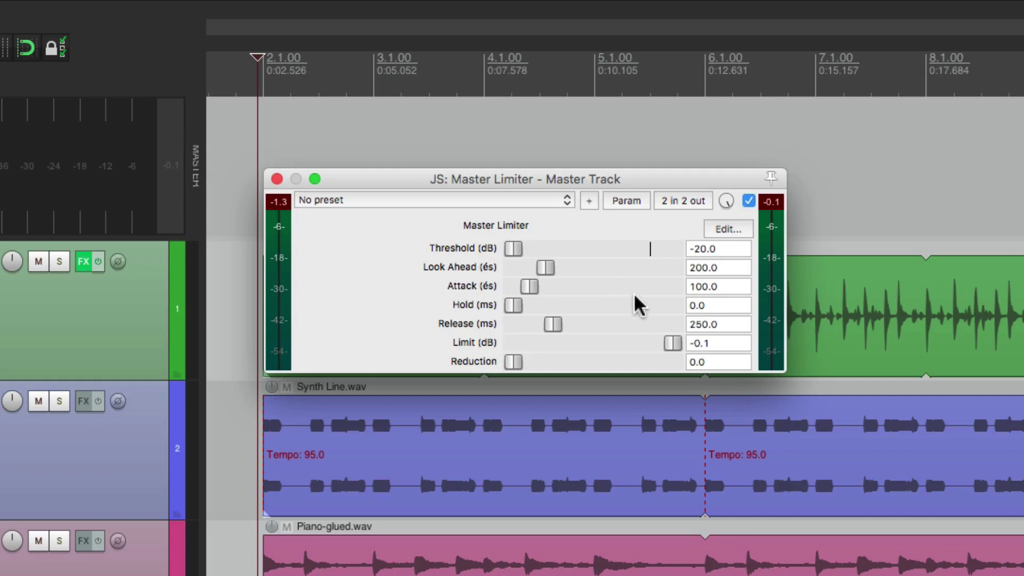
left_click_drag(670, 344, 473, 359)
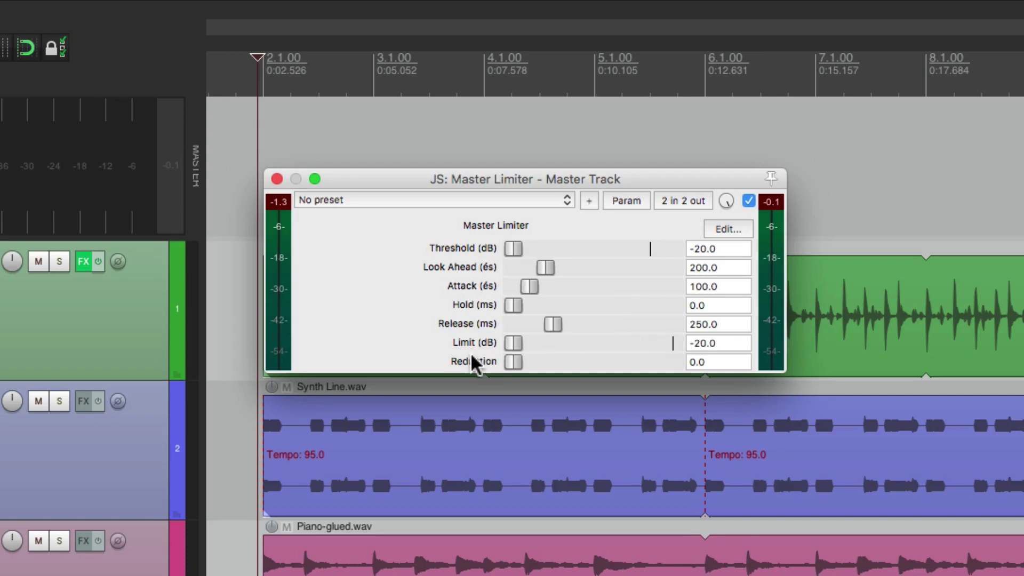
double_click(511, 343)
double_click(517, 255)
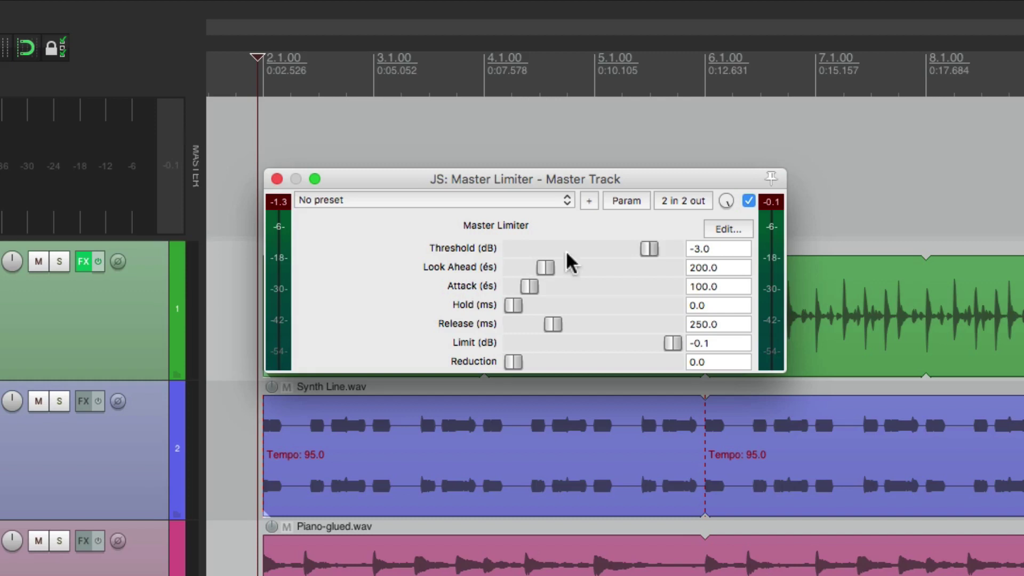
left_click_drag(649, 261, 683, 272)
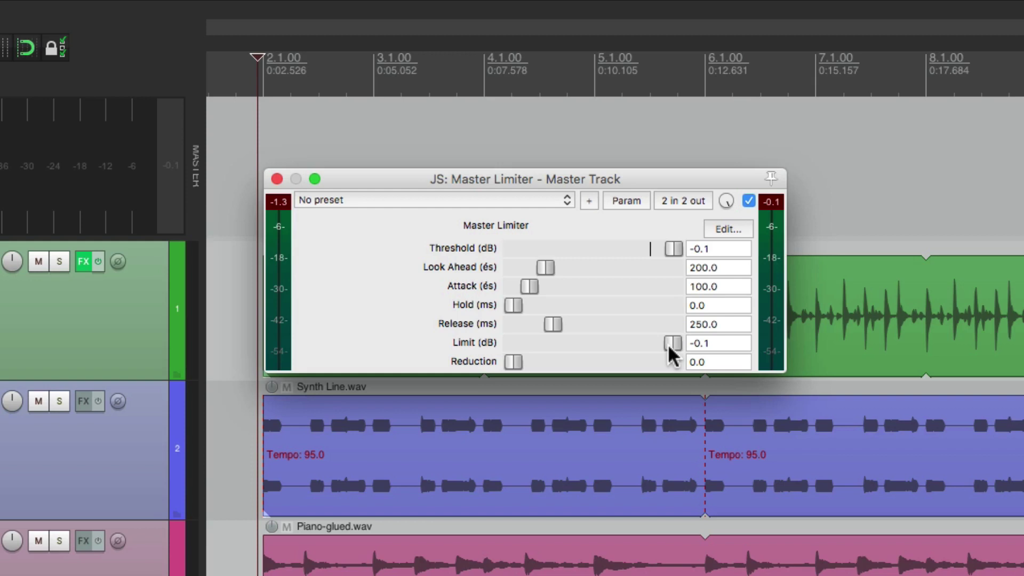
left_click(627, 207)
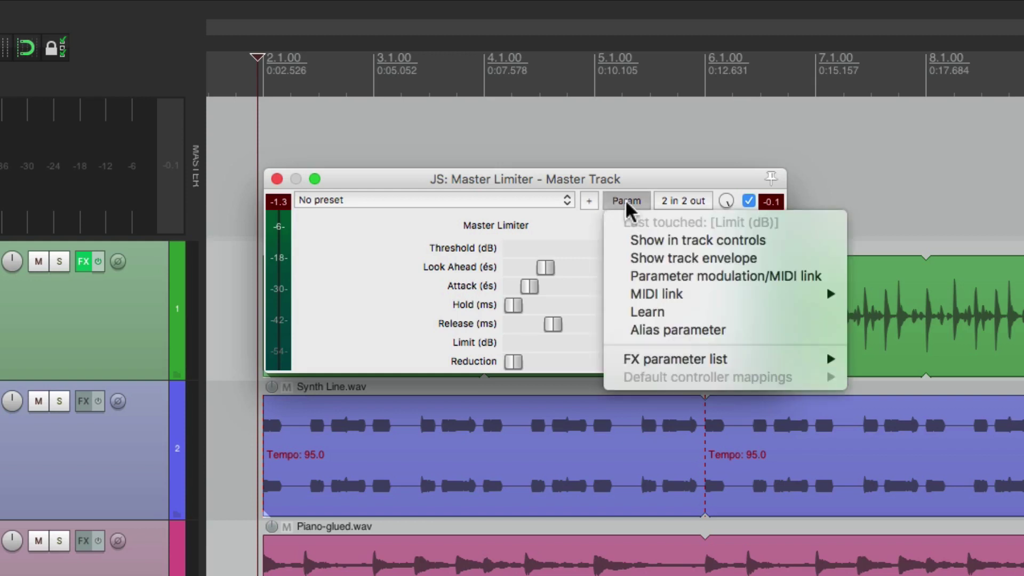
Link the Limit parameter to 1: Threshold (dB) with its baseline dropped to the lowest value.
left_click(763, 278)
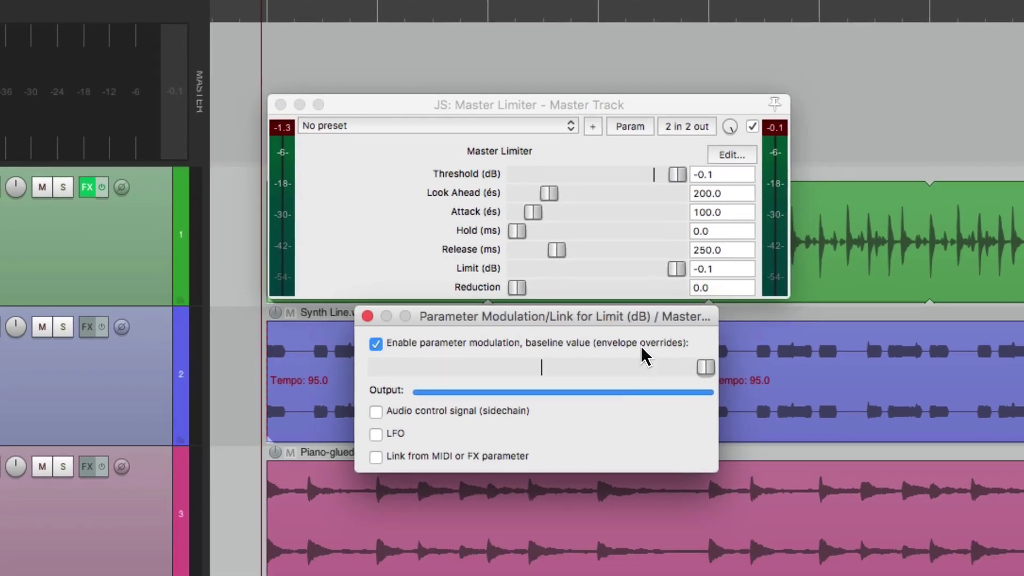
left_click(376, 455)
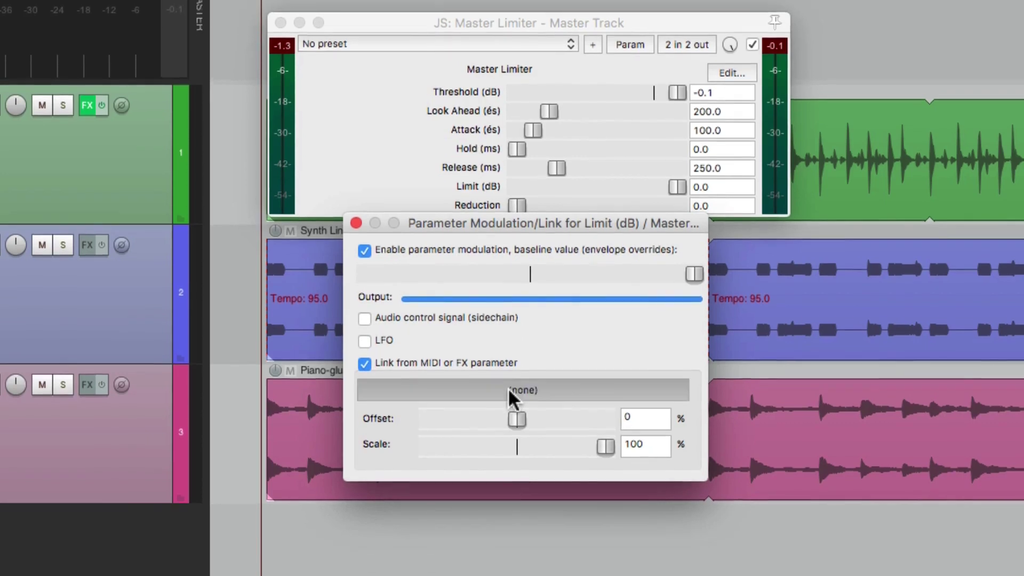
left_click(509, 394)
mouse_move(497, 432)
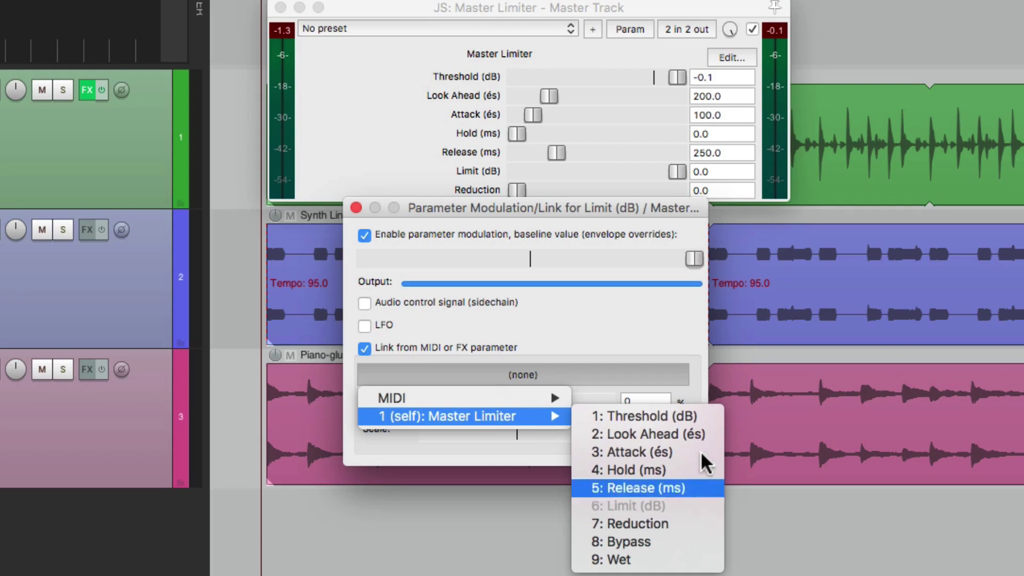
left_click(695, 417)
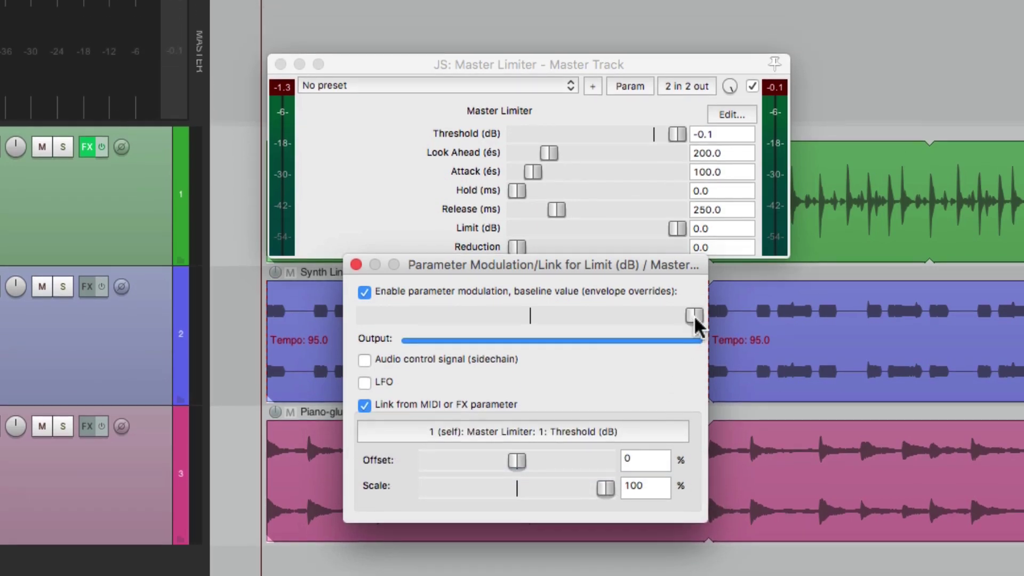
left_click_drag(696, 322, 365, 333)
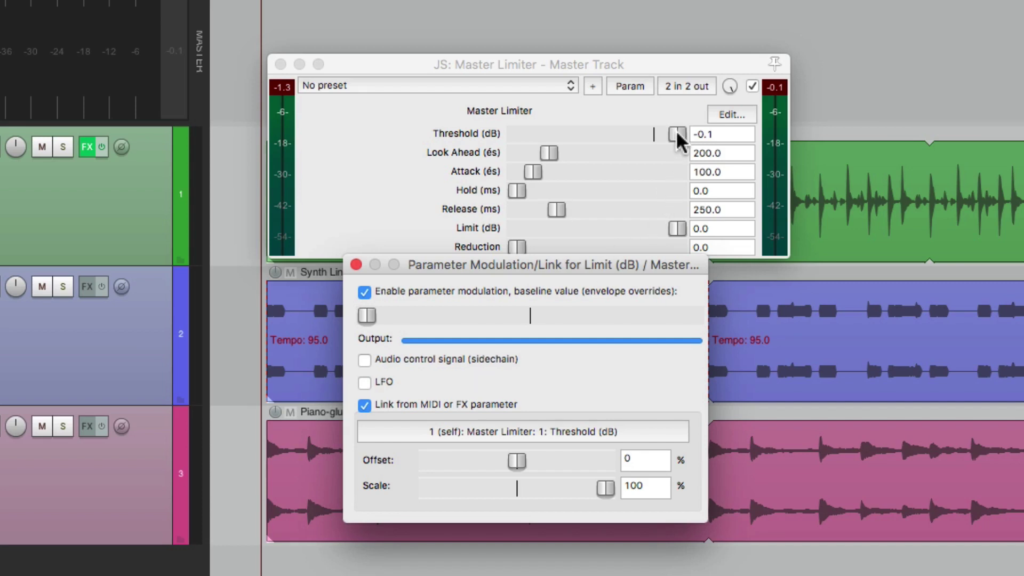
Drag Threshold up and down, with and without playback, to watch Limit follow.
left_click_drag(677, 136, 631, 137)
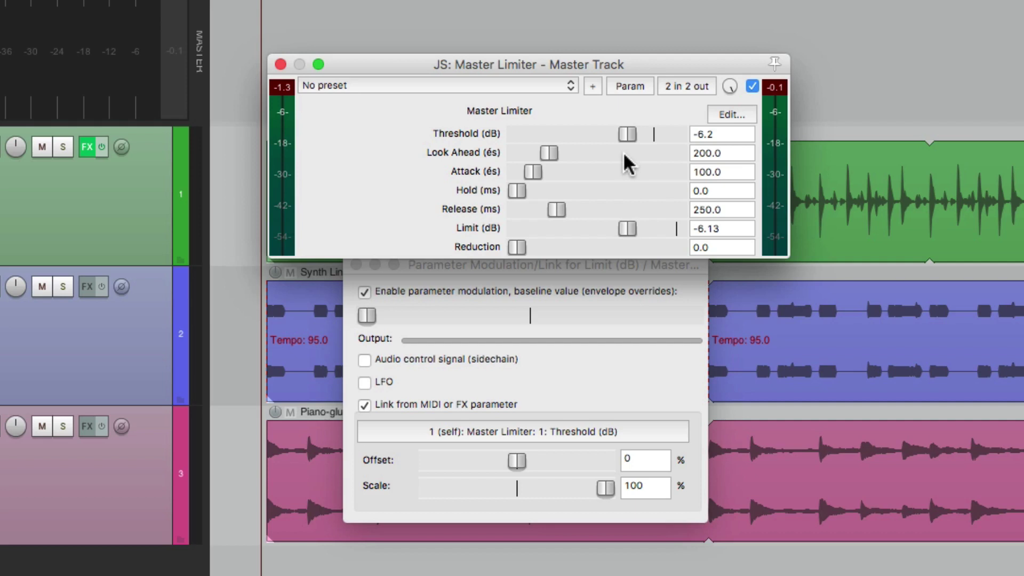
left_click_drag(628, 136, 677, 139)
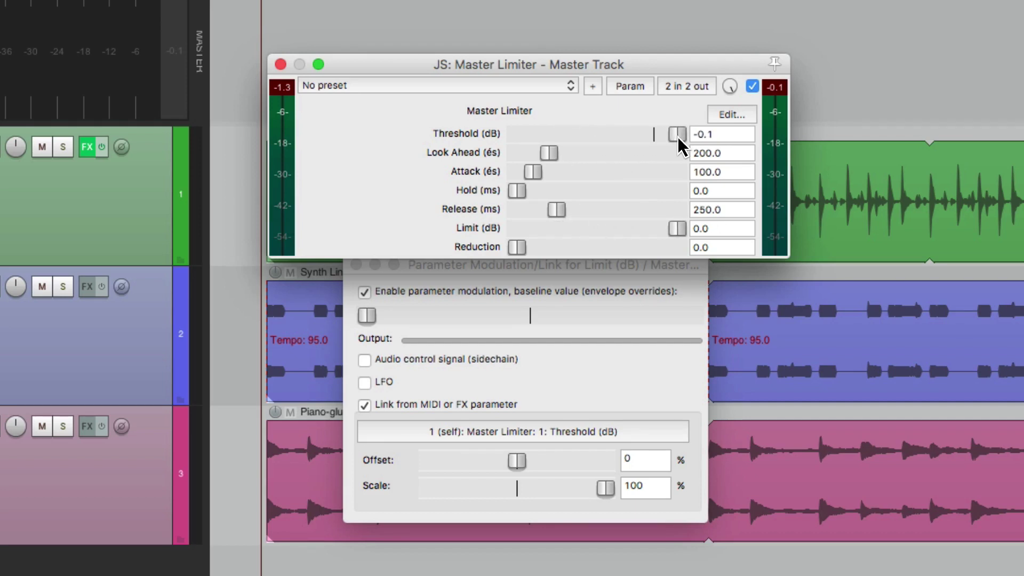
key("space")
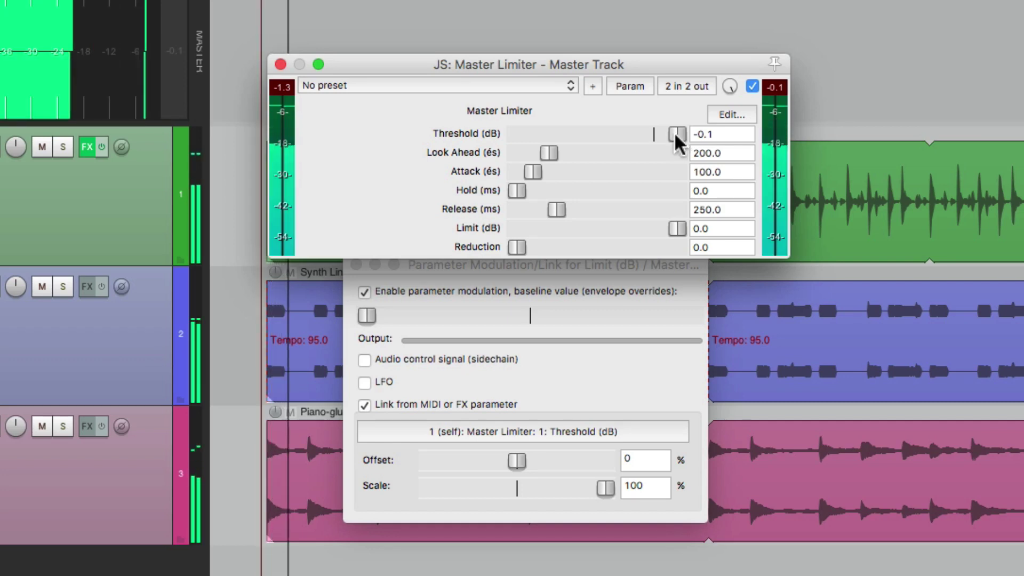
mouse_move(677, 139)
left_mouse_down()
mouse_move(585, 141)
mouse_move(679, 134)
left_mouse_up()
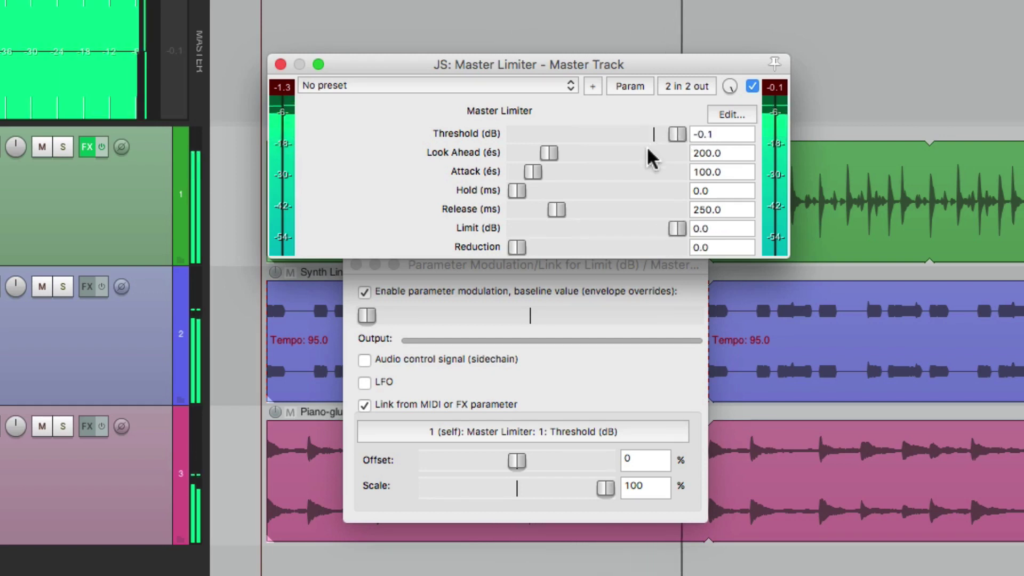
Restart playback and pull Threshold down to -6.4 dB, with Limit following to -6.33.
key("space")
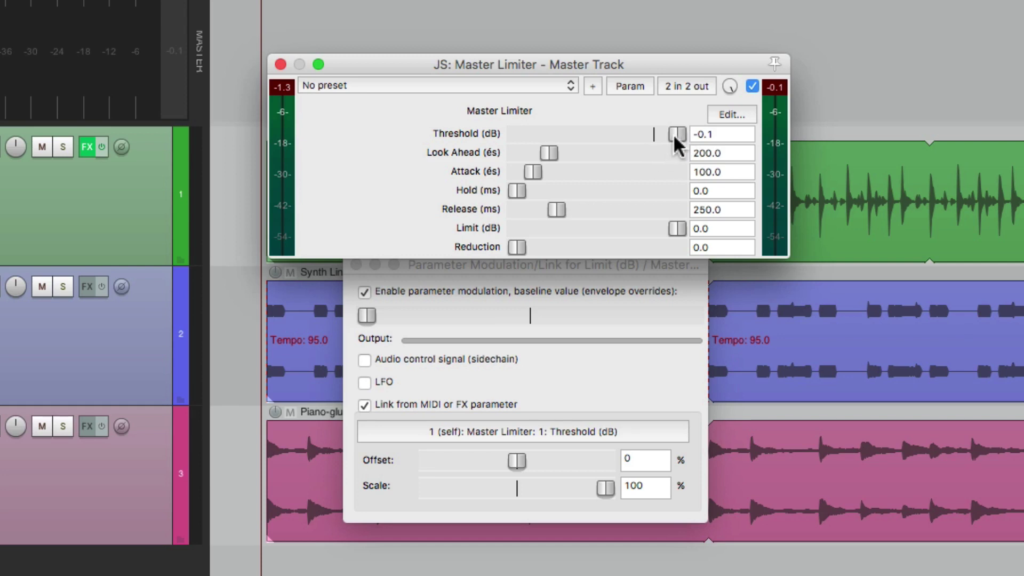
key("space")
left_click_drag(676, 144, 626, 143)
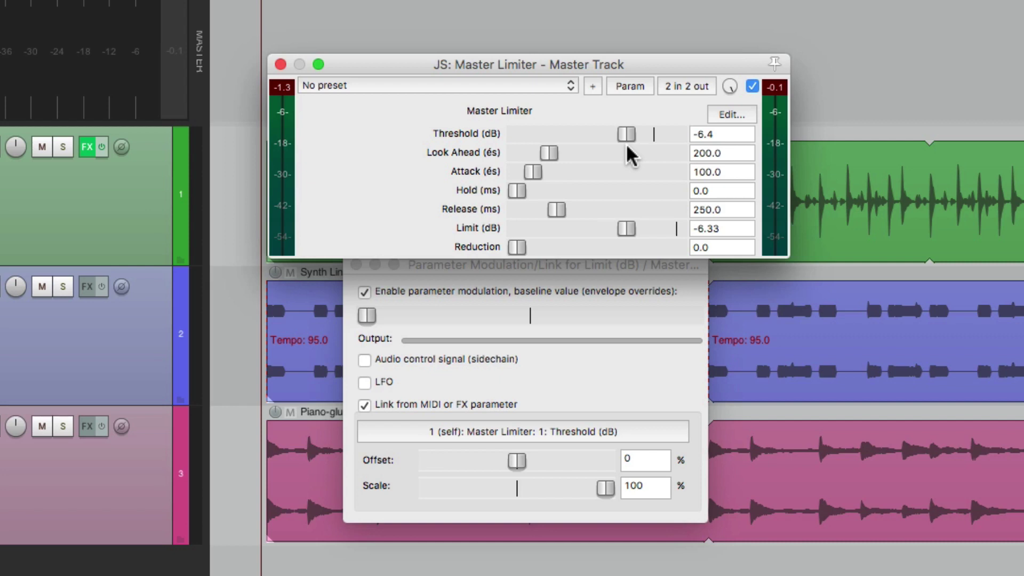
Unlink Limit from Threshold and reset Limit to -0.1 dB.
left_click(367, 414)
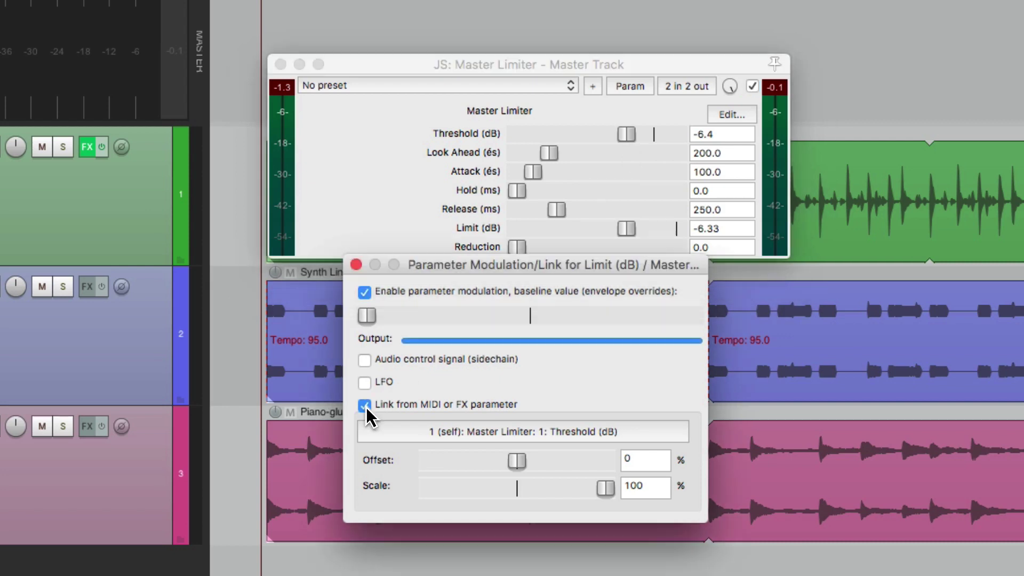
left_click(365, 406)
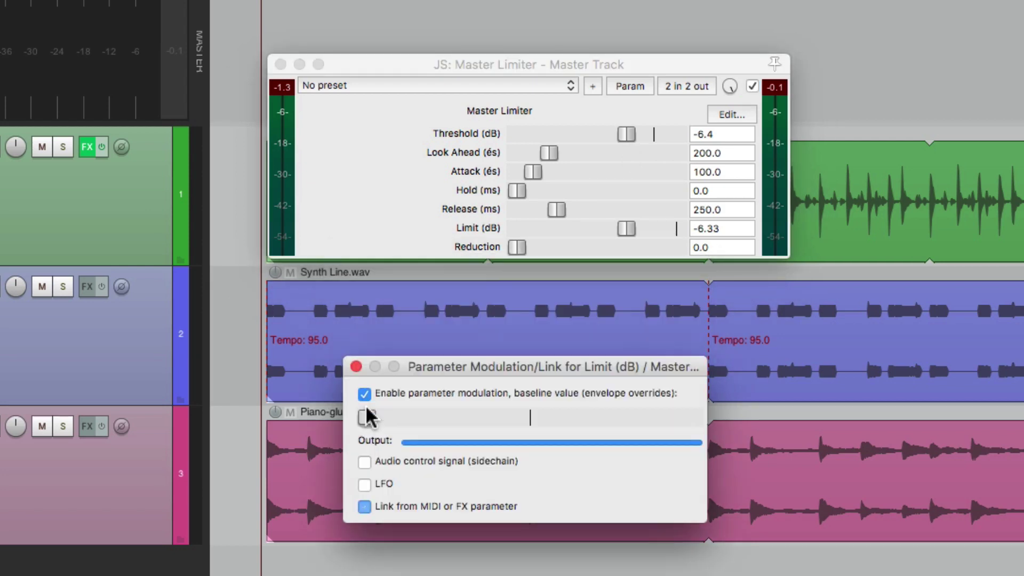
left_click(627, 235)
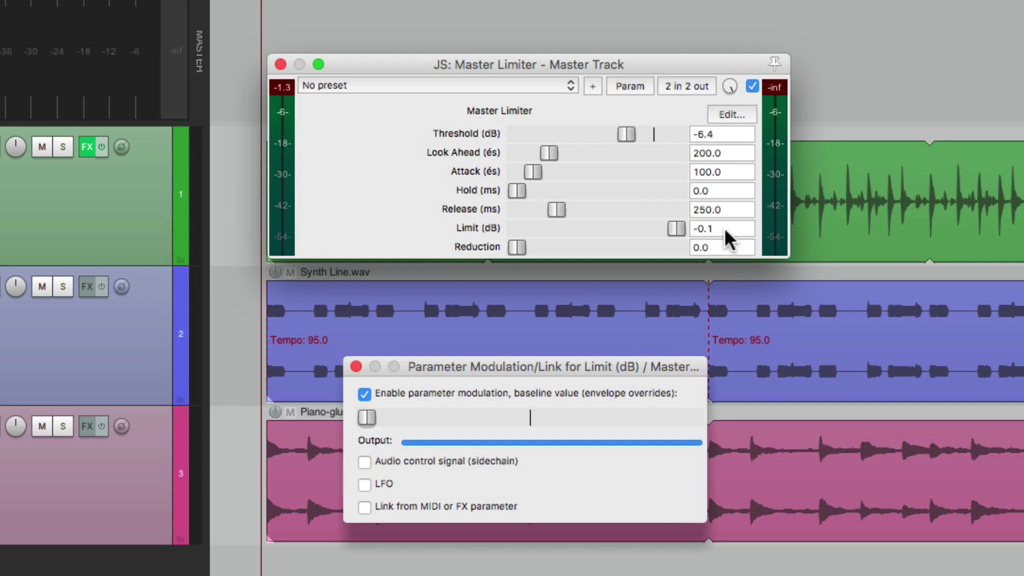
Play the mix while toggling the limiter's bypass off and back on to compare.
key("space")
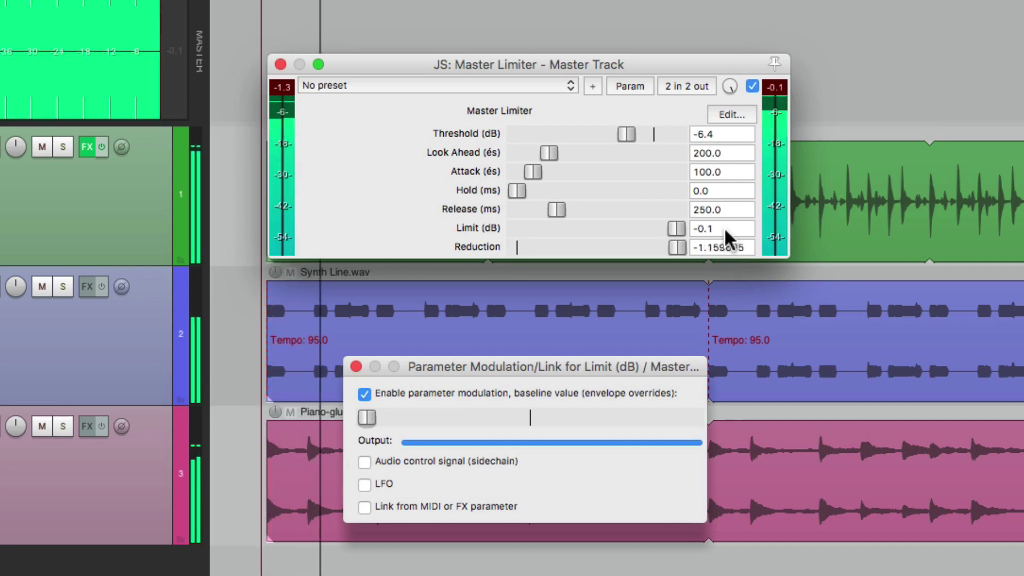
left_click(752, 86)
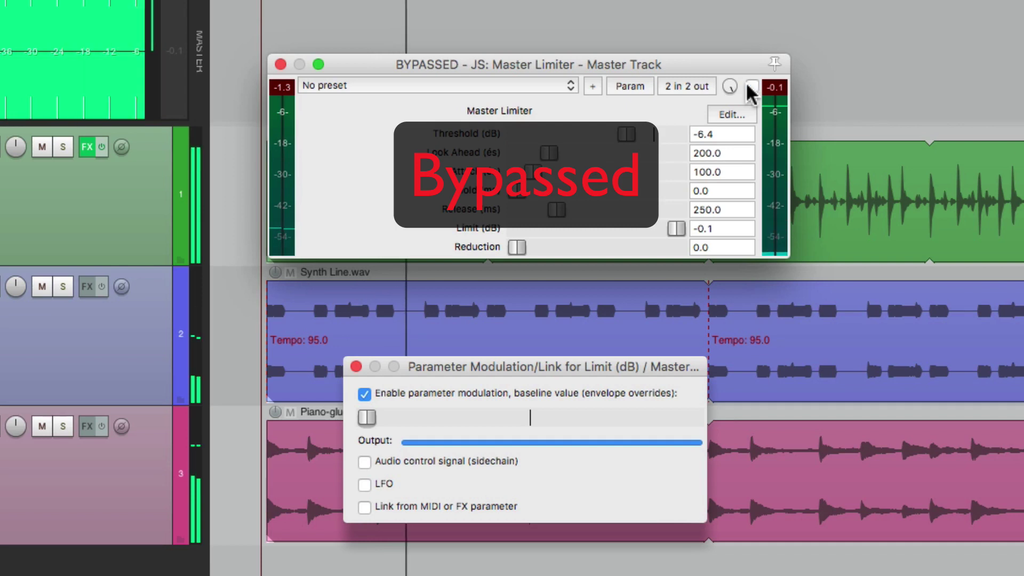
left_click(752, 86)
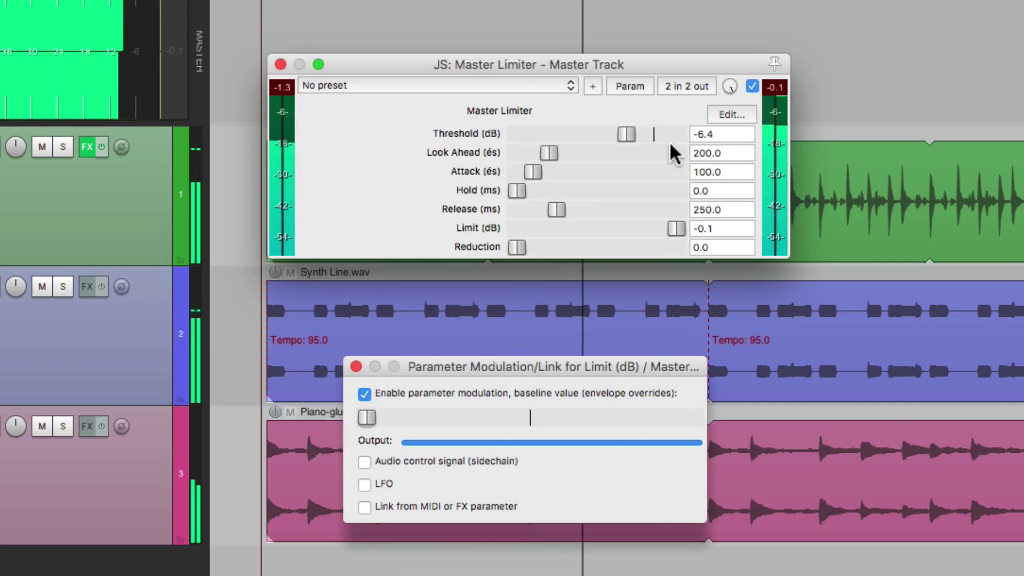
key("space")
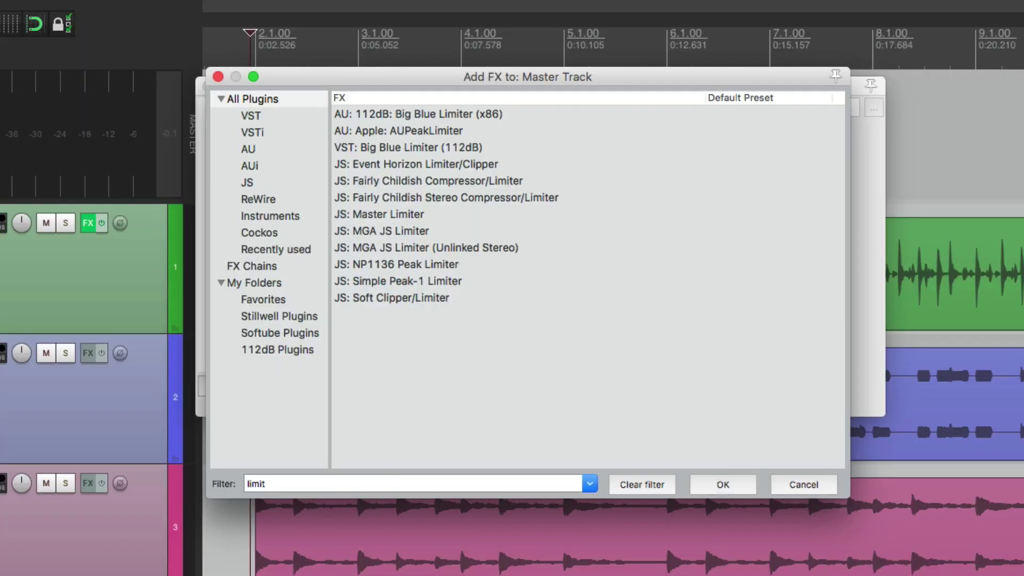
Add JS: Event Horizon Limiter/Clipper from the 'limit'-filtered list to the master track.
double_click(484, 164)
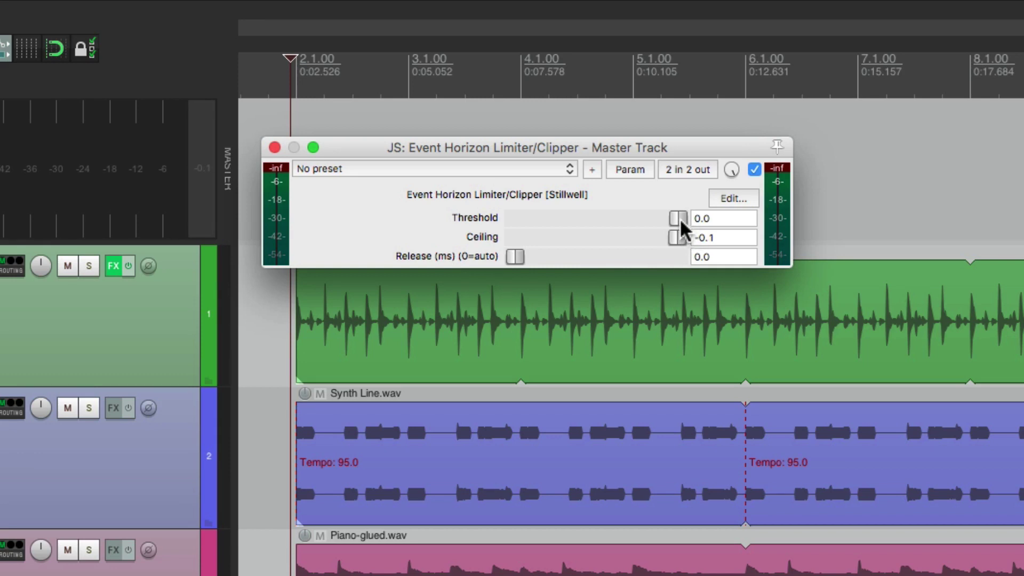
Audition the Event Horizon threshold lowered during playback, then reset Threshold to -0.1 dB.
key("space")
left_click_drag(678, 218, 624, 221)
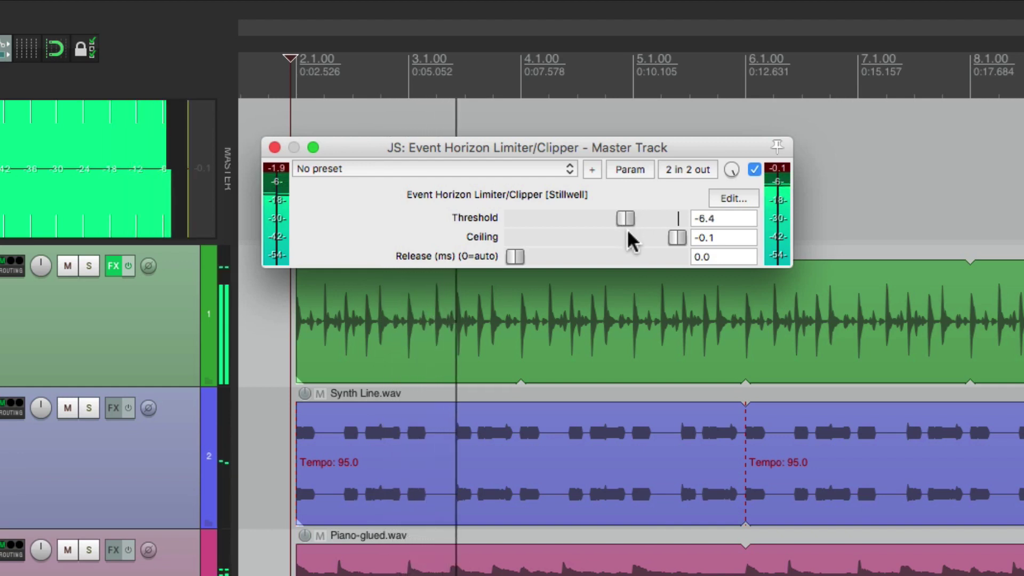
key("space")
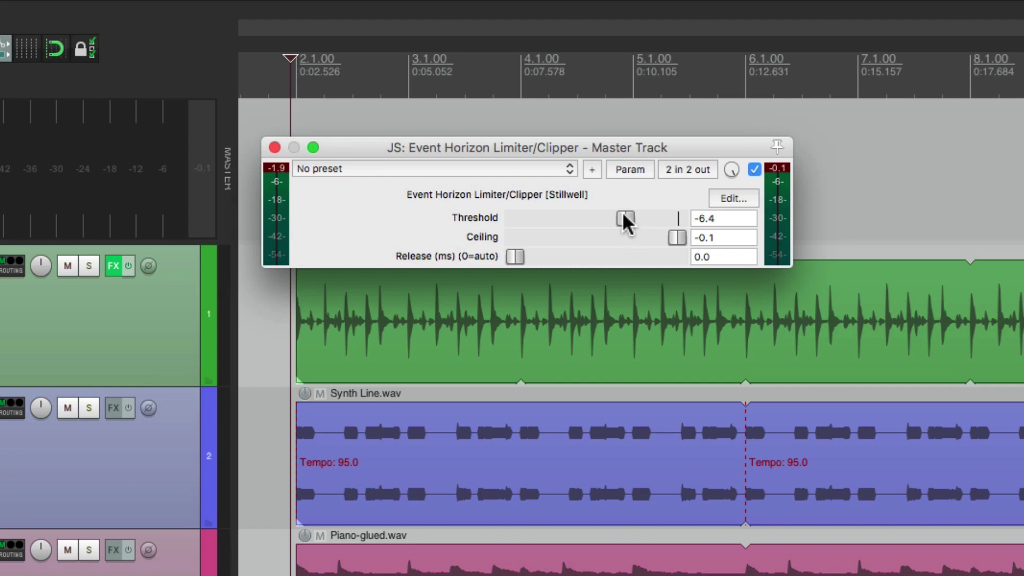
double_click(626, 221)
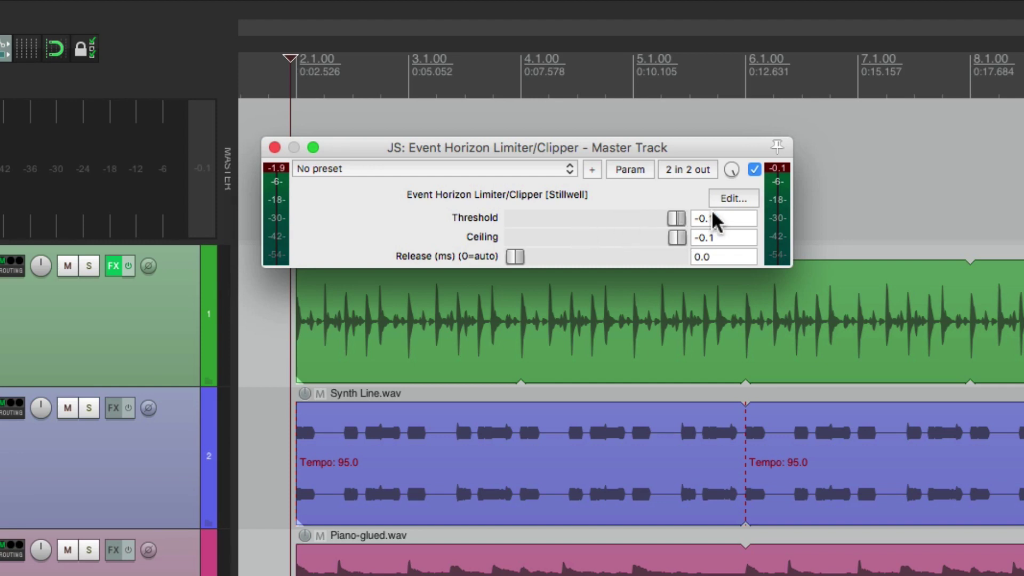
In the Event Horizon JSFX code, change the Threshold slider minimum from -20 to -30.
left_click(726, 205)
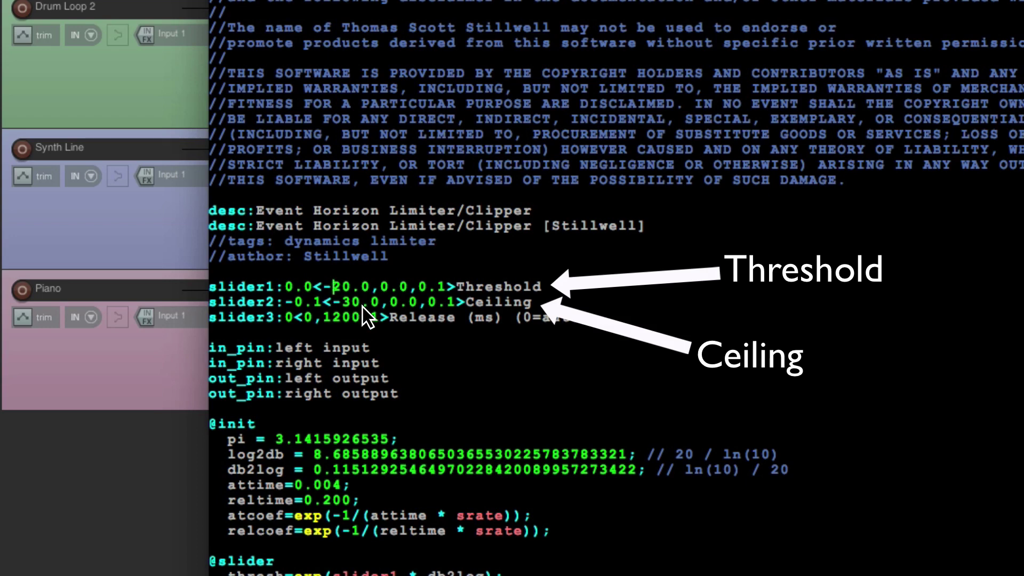
key("BackSpace")
type("3")
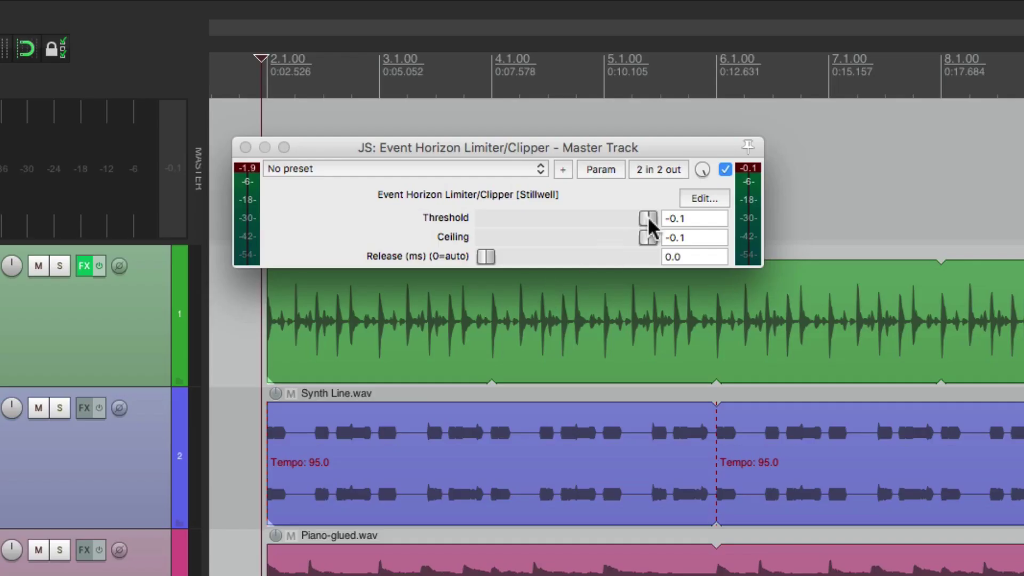
Try Threshold at -17.6 and both controls at -30.0, then reset Threshold and Ceiling to -0.1.
left_click_drag(647, 220, 468, 228)
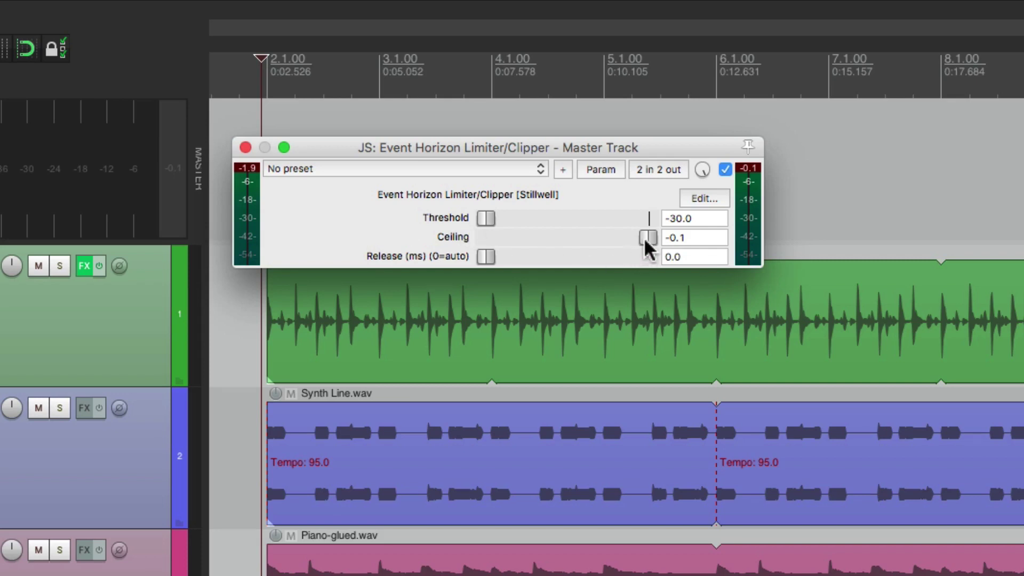
left_click_drag(646, 238, 472, 249)
double_click(485, 221)
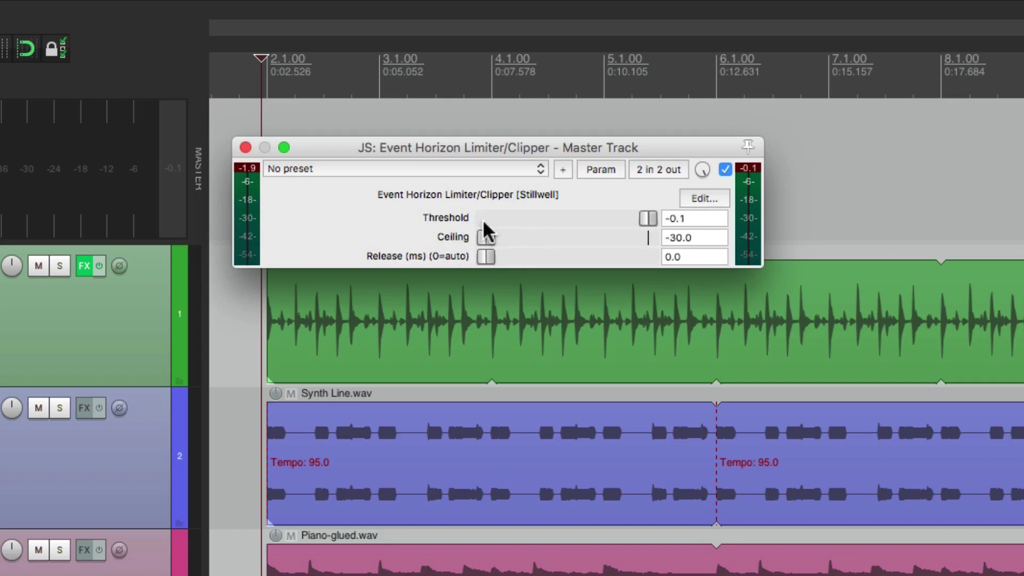
double_click(485, 243)
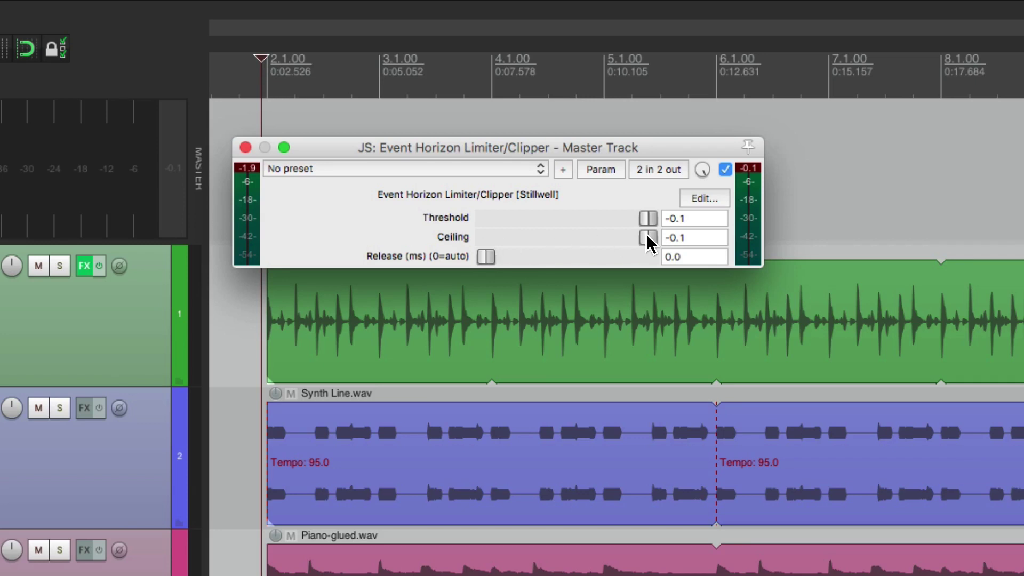
Link the Ceiling to the limiter's own Threshold (1: Threshold) through parameter modulation.
left_click(603, 170)
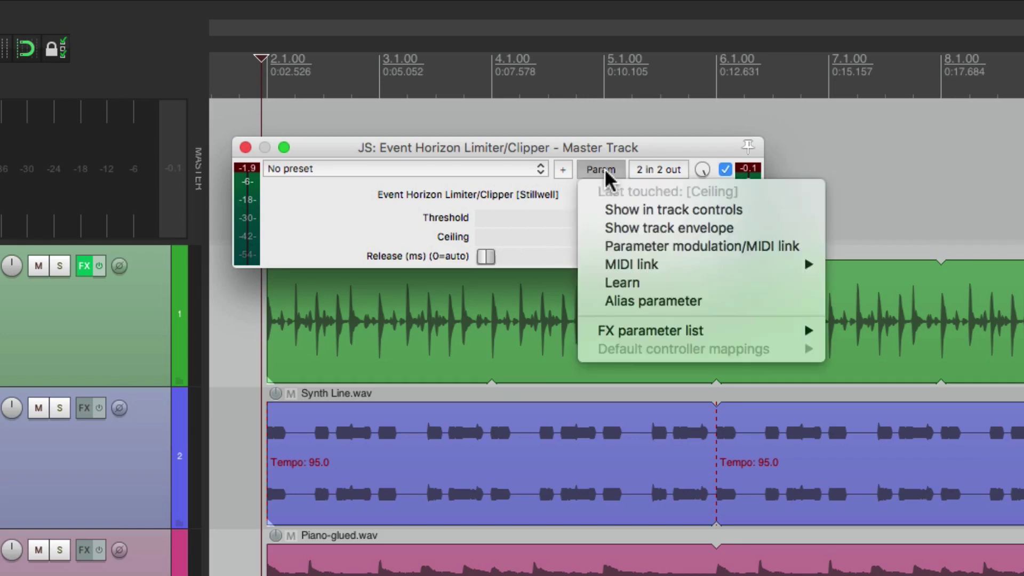
left_click(600, 247)
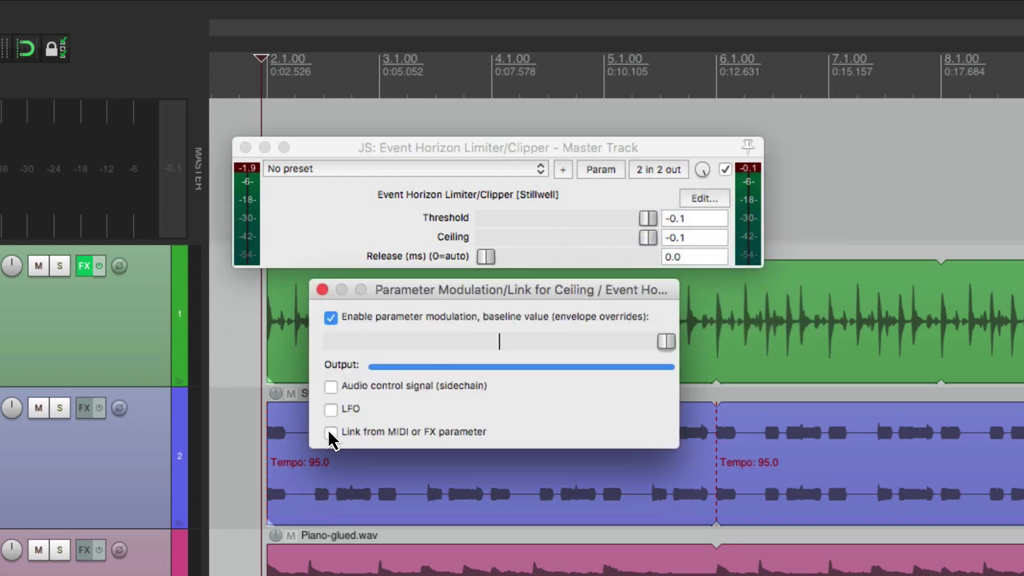
left_click(331, 433)
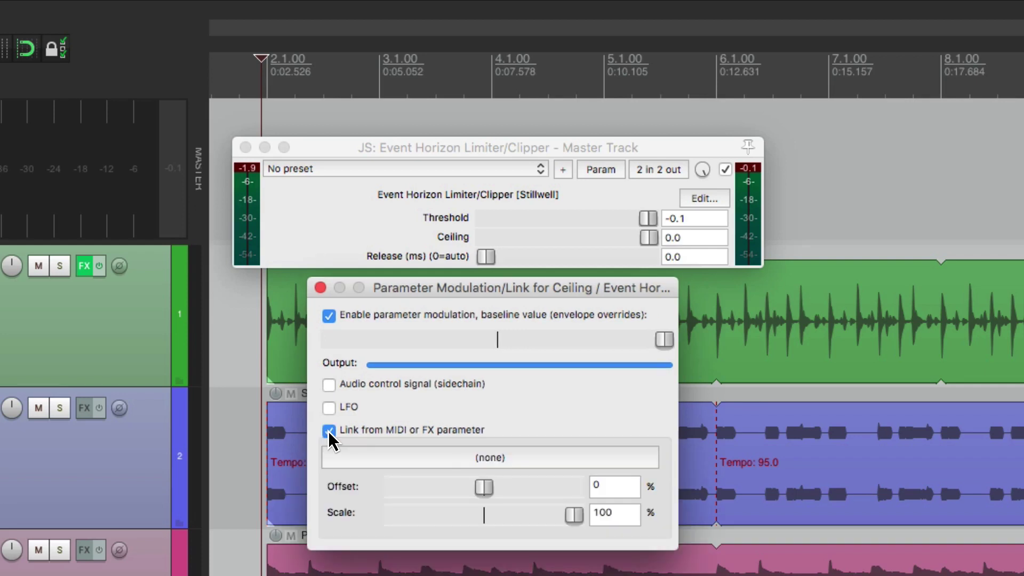
left_click(490, 463)
mouse_move(482, 500)
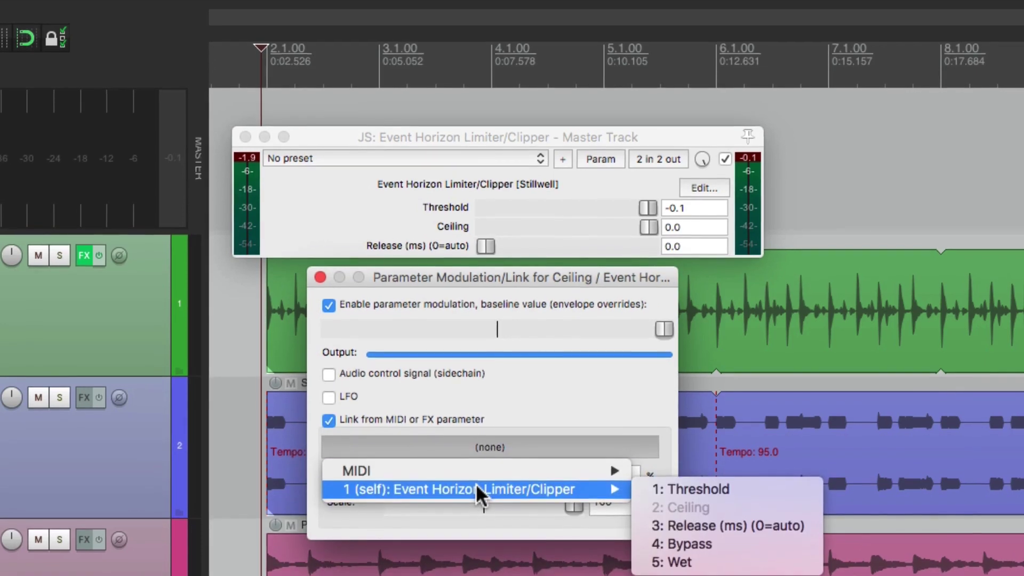
left_click(645, 500)
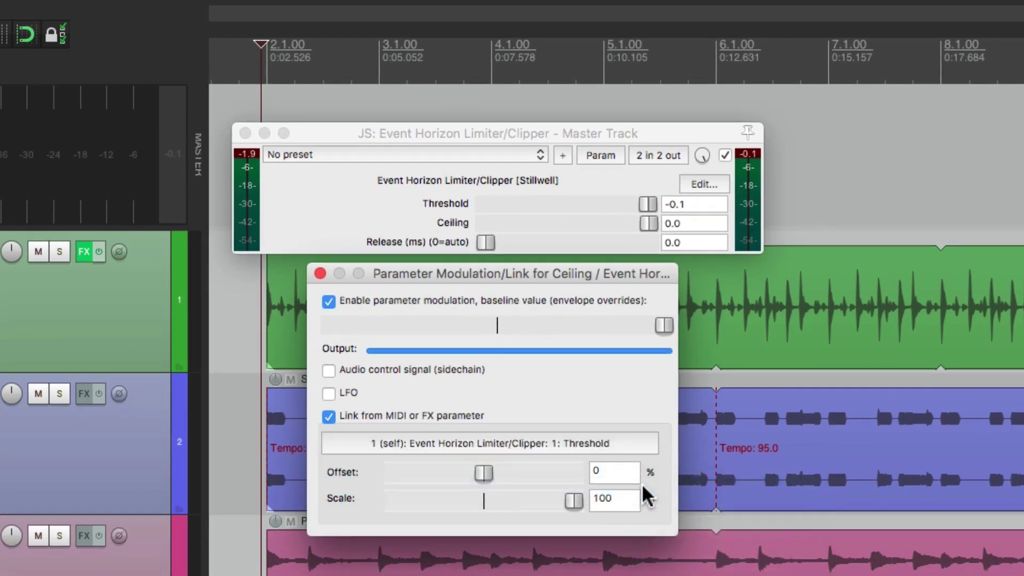
Drop the link baseline so Ceiling tracks Threshold exactly, then lower both to -4.3 during playback.
left_click_drag(658, 322, 322, 331)
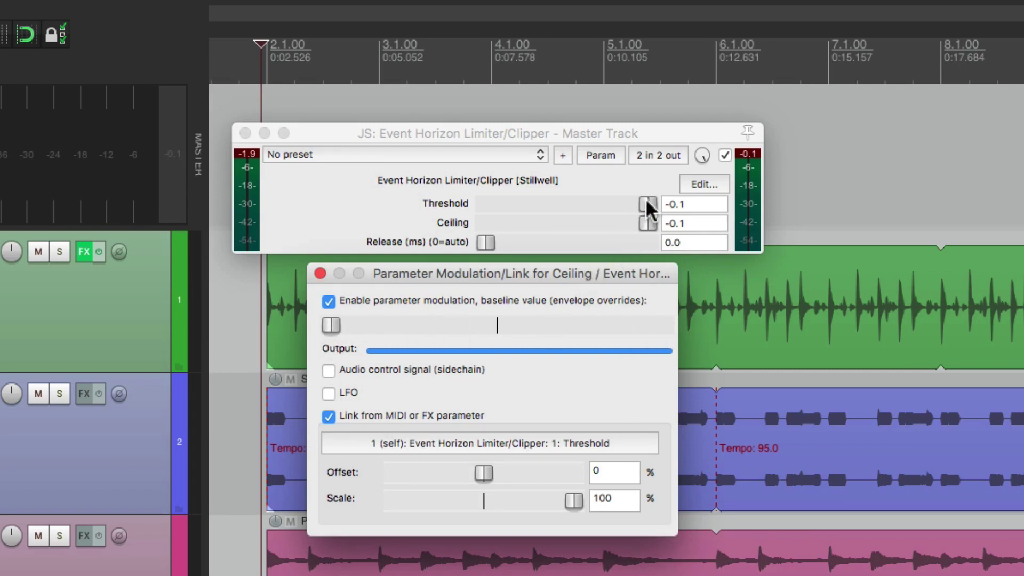
mouse_move(646, 201)
left_mouse_down()
mouse_move(517, 203)
mouse_move(662, 203)
mouse_move(519, 202)
mouse_move(631, 197)
left_mouse_up()
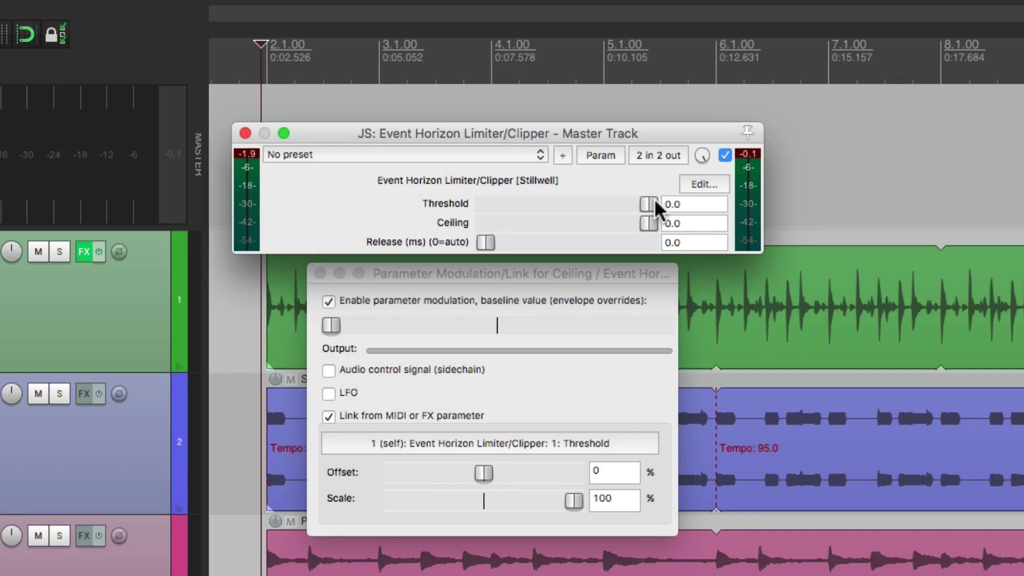
key("space")
left_click_drag(654, 201, 624, 196)
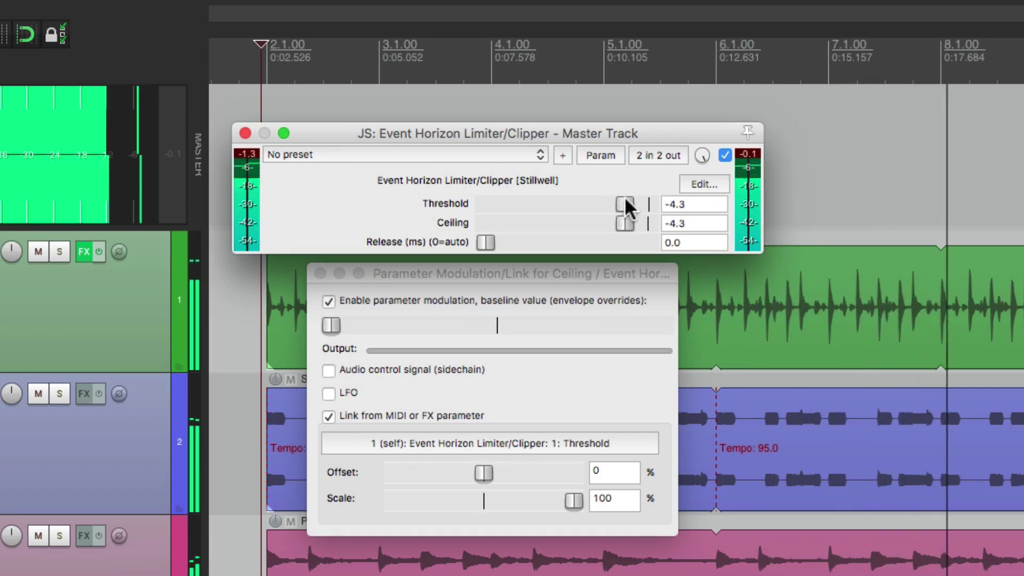
Compare the sound with the limiter bypassed and re-enabled, then stop playback.
left_click(723, 156)
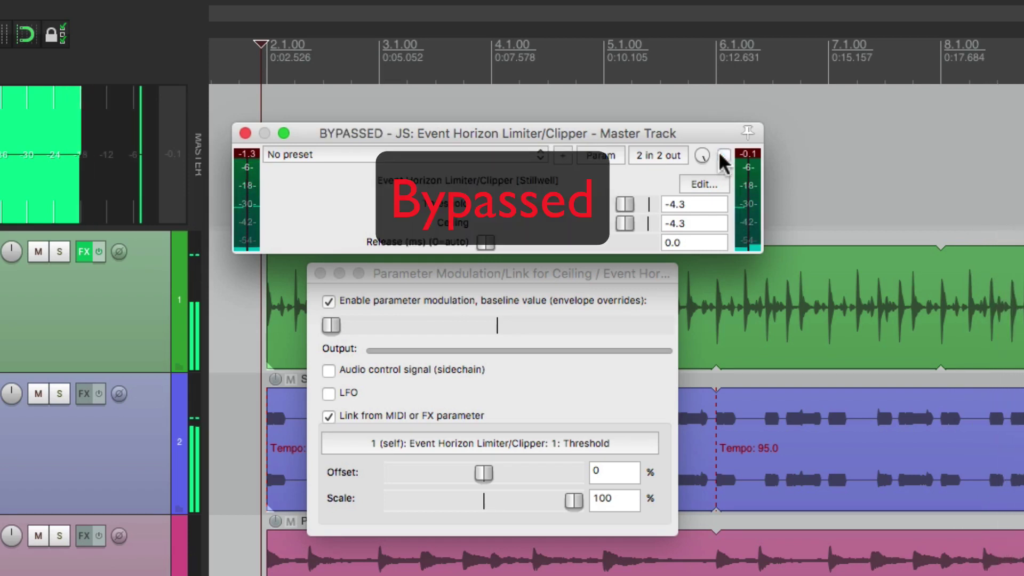
left_click(723, 155)
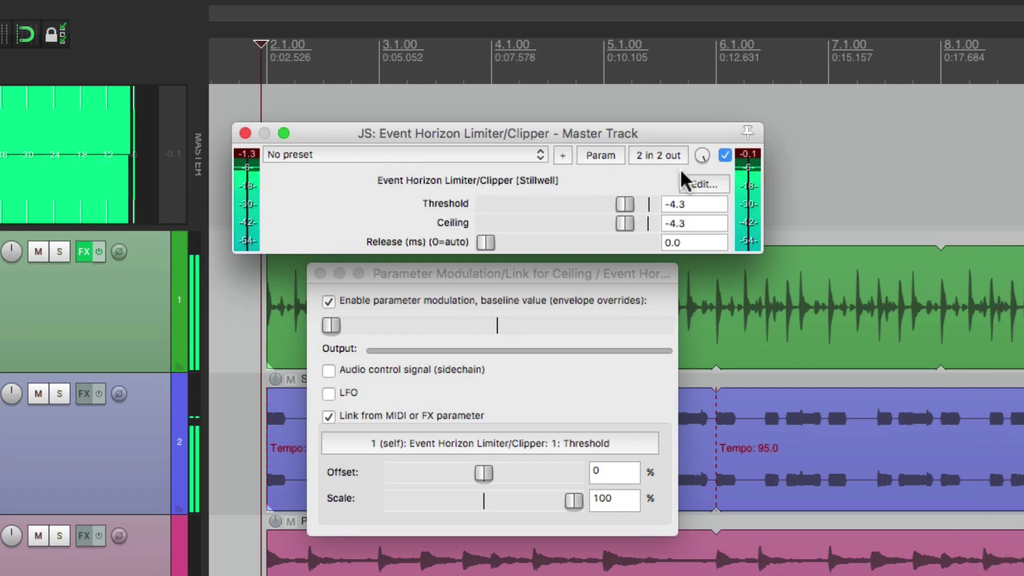
key("space")
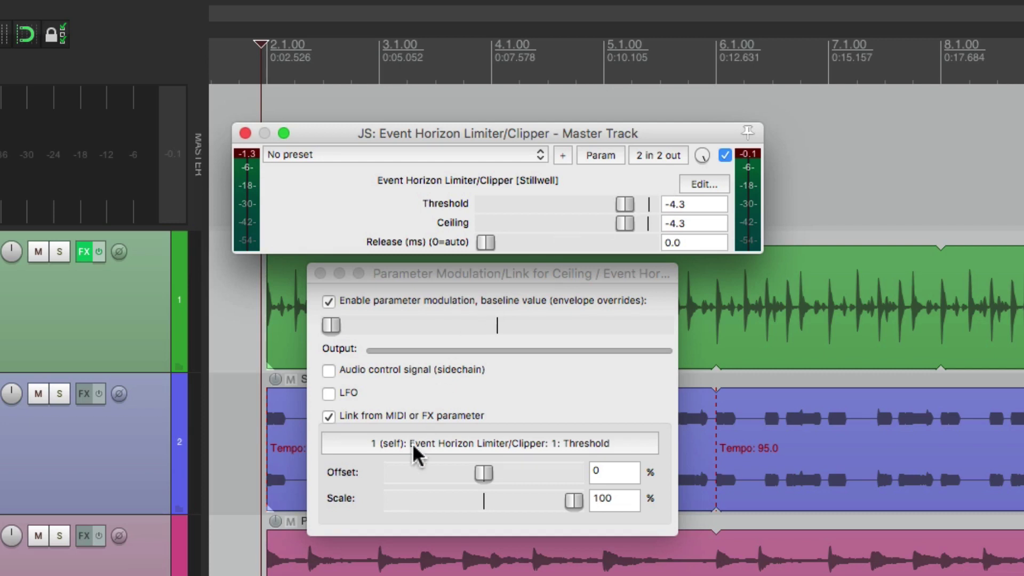
Unlink Ceiling and reset it to -0.1 with Threshold at -4.3, audition against bypass, then close modulation.
left_click(327, 415)
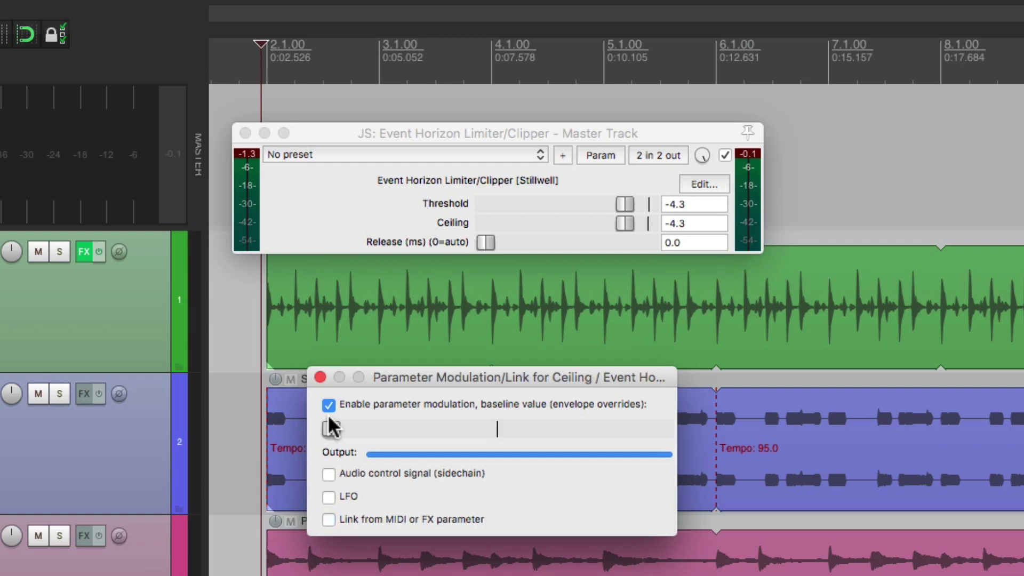
double_click(625, 224)
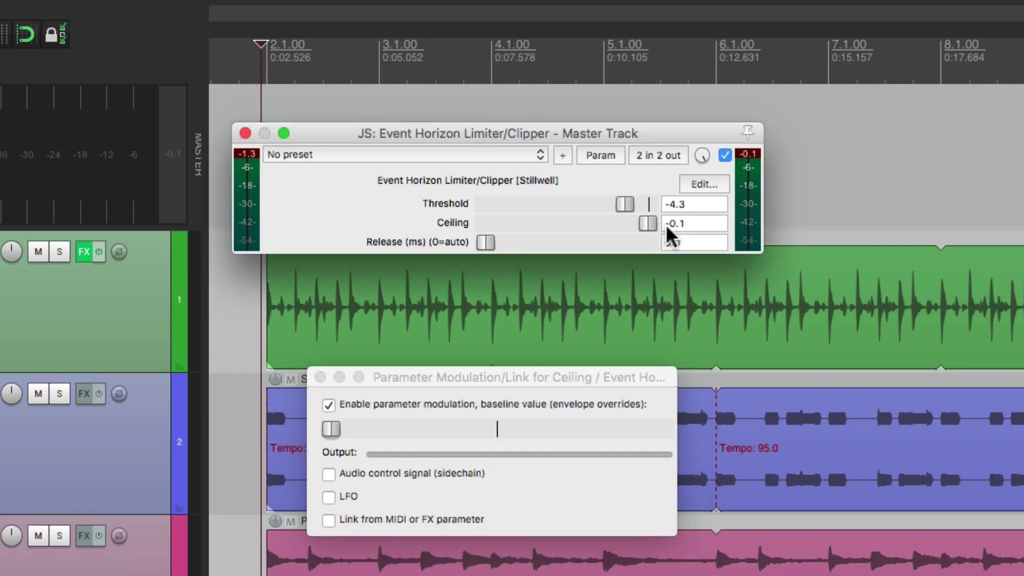
key("space")
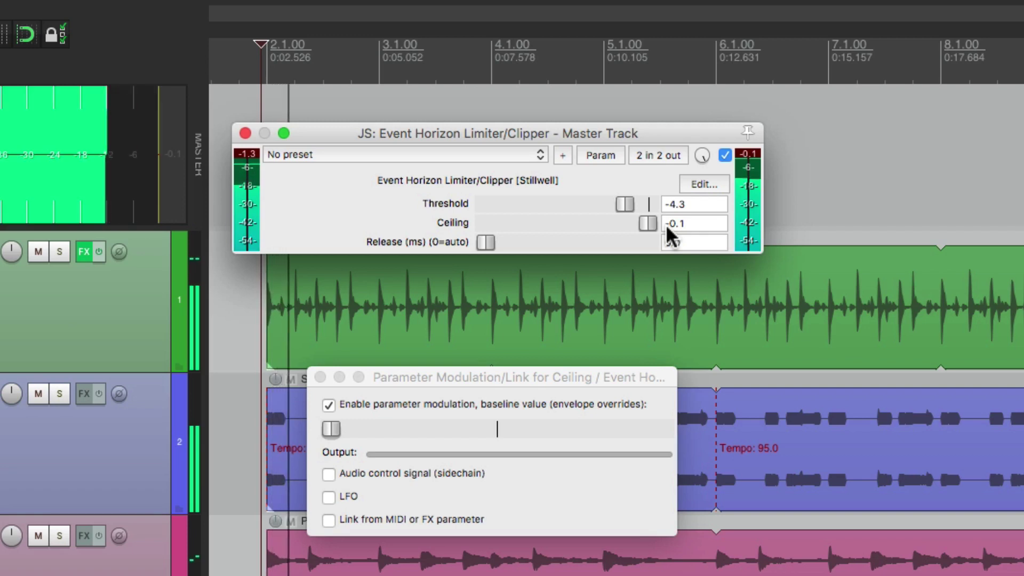
left_click(724, 155)
left_click(725, 155)
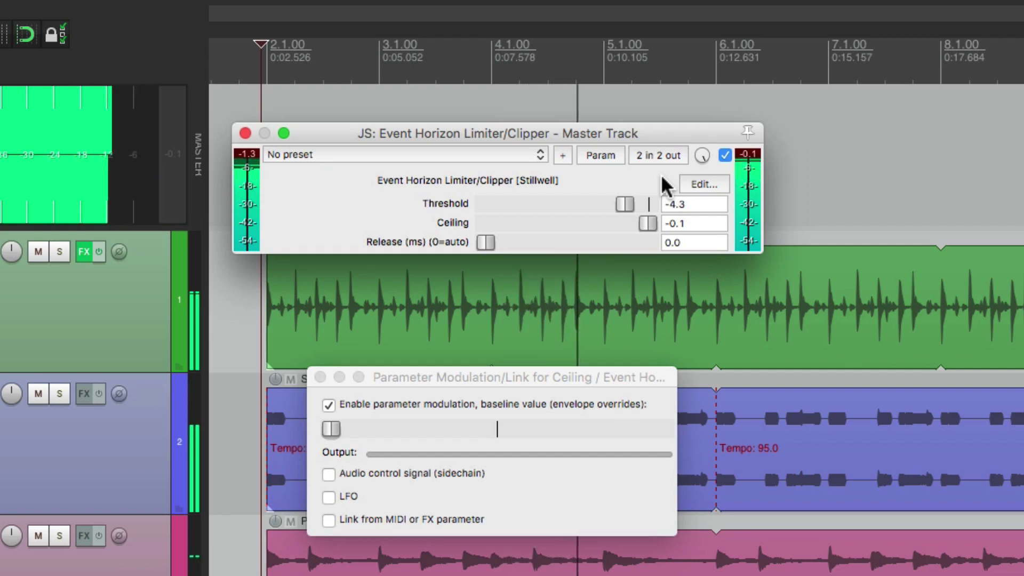
left_click(320, 377)
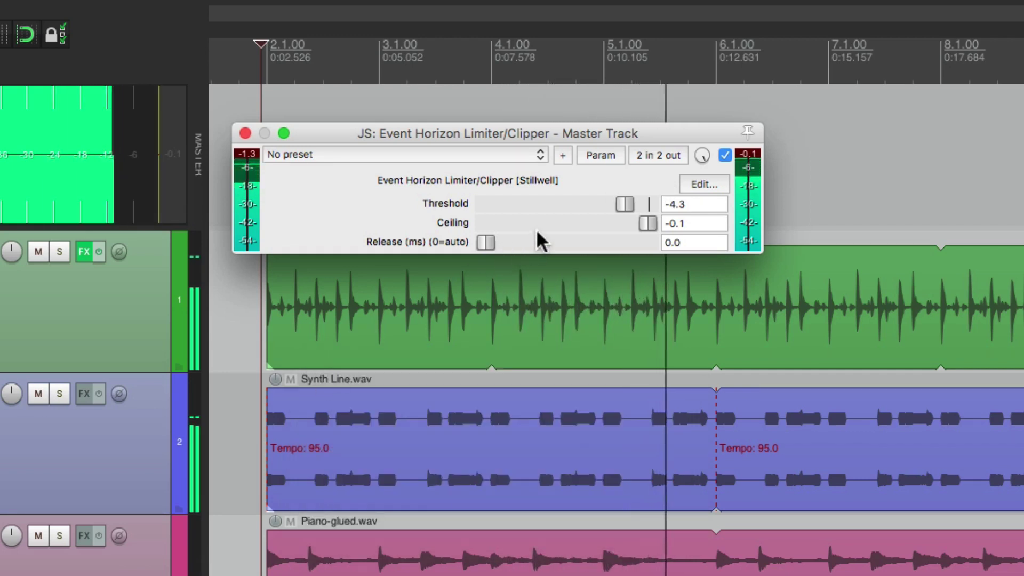
key("space")
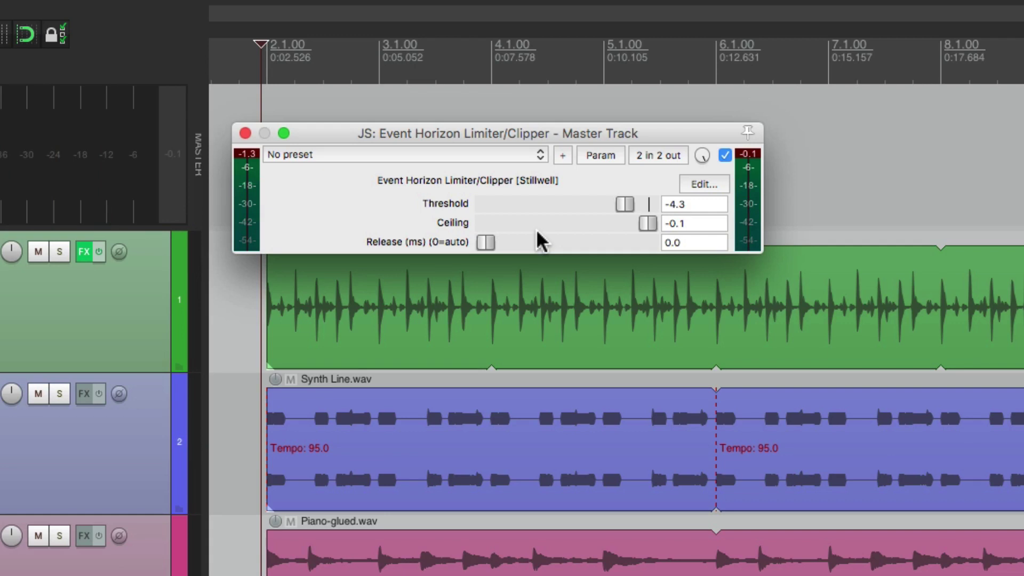